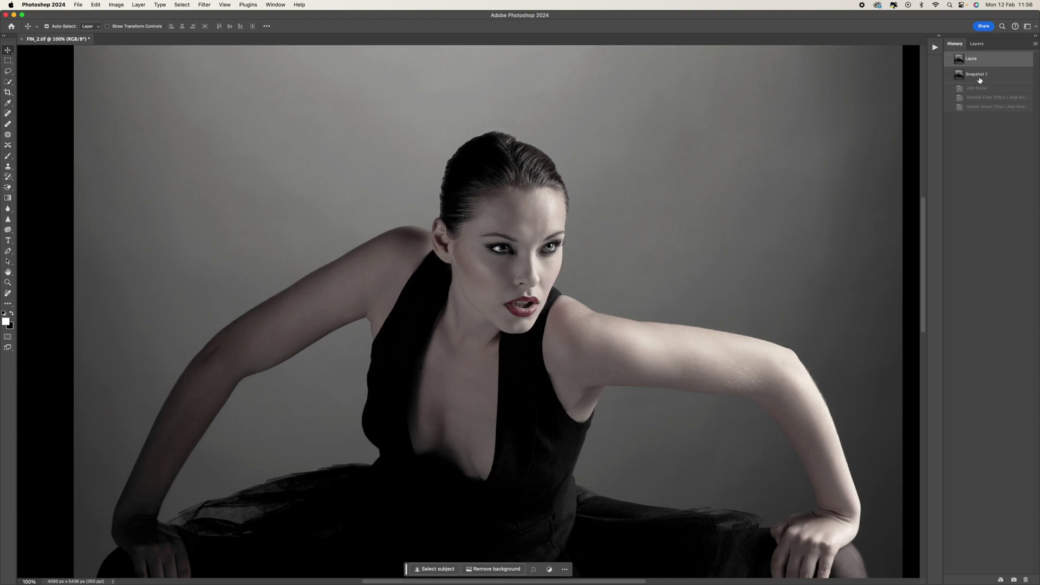
Examine the unretouched portrait's backdrop, face and arms up close at 200% for banding and blotches
{"action": "key", "text": "super+plus"}
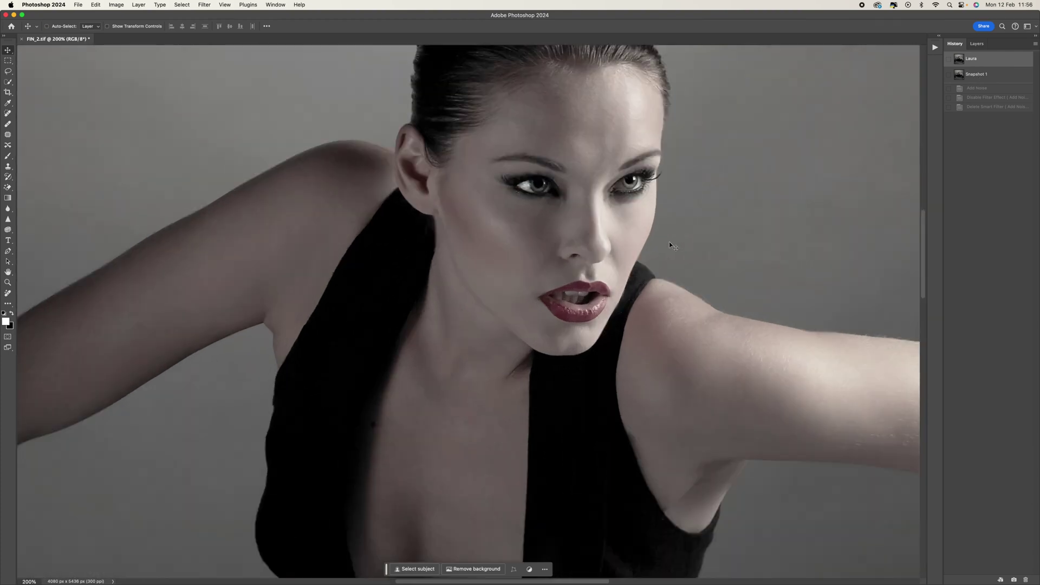
{"action": "scroll", "coordinate": [669, 242], "scroll_direction": "right", "scroll_amount": 4}
{"action": "scroll", "coordinate": [669, 242], "scroll_direction": "up", "scroll_amount": 3}
{"action": "scroll", "coordinate": [670, 243], "scroll_direction": "down", "scroll_amount": 2}
{"action": "scroll", "coordinate": [670, 243], "scroll_direction": "down", "scroll_amount": 5}
{"action": "scroll", "coordinate": [669, 243], "scroll_direction": "left", "scroll_amount": 5}
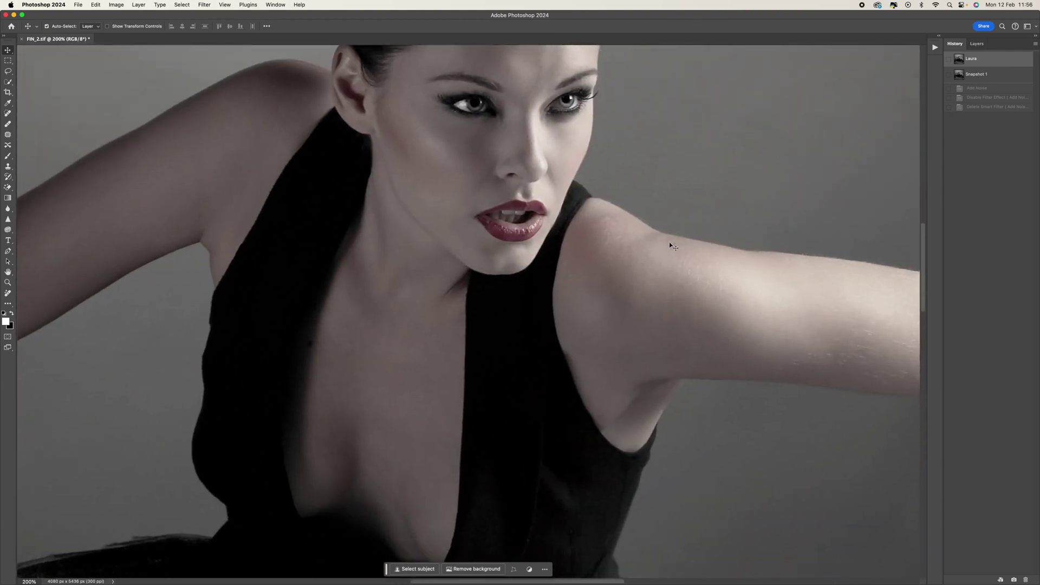
{"action": "scroll", "coordinate": [670, 243], "scroll_direction": "down", "scroll_amount": 7}
{"action": "scroll", "coordinate": [669, 243], "scroll_direction": "right", "scroll_amount": 6}
{"action": "scroll", "coordinate": [669, 242], "scroll_direction": "up", "scroll_amount": 10}
{"action": "scroll", "coordinate": [670, 242], "scroll_direction": "left", "scroll_amount": 12}
{"action": "scroll", "coordinate": [671, 242], "scroll_direction": "left", "scroll_amount": 6}
{"action": "scroll", "coordinate": [671, 243], "scroll_direction": "up", "scroll_amount": 6}
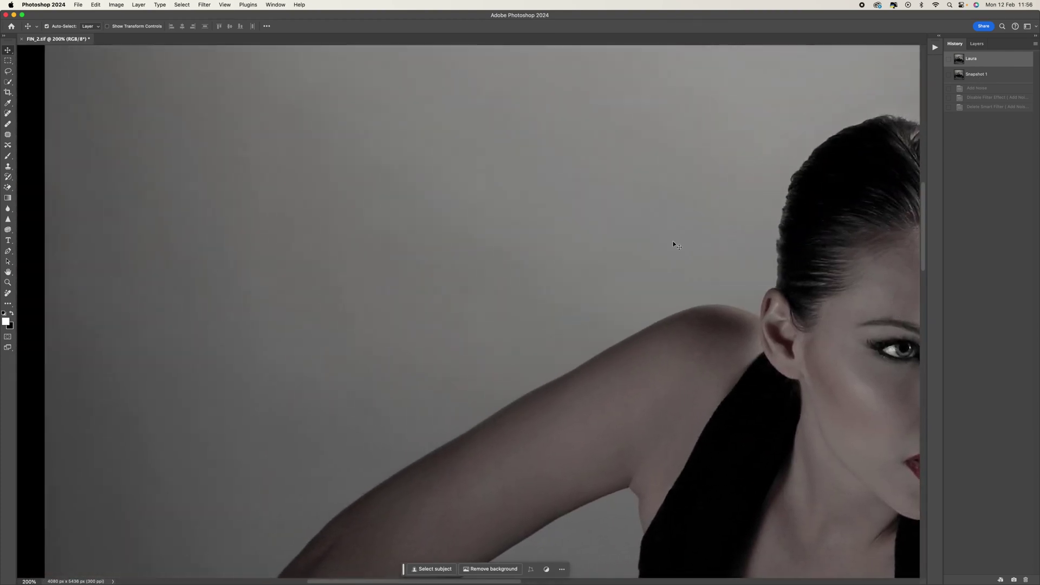
{"action": "scroll", "coordinate": [675, 241], "scroll_direction": "left", "scroll_amount": 3}
{"action": "scroll", "coordinate": [657, 244], "scroll_direction": "up", "scroll_amount": 4}
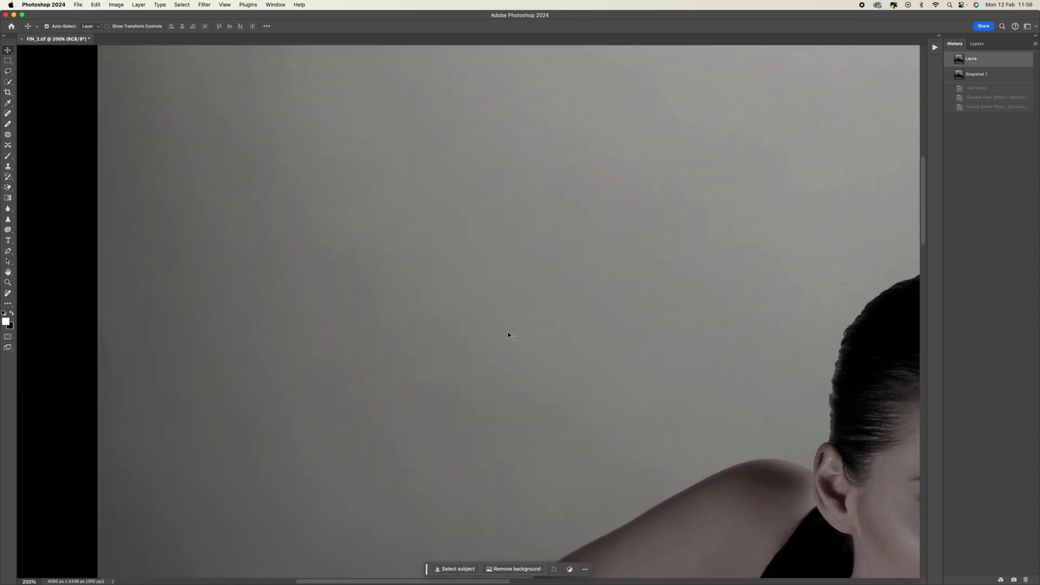
{"action": "scroll", "coordinate": [512, 334], "scroll_direction": "down", "scroll_amount": 5}
{"action": "scroll", "coordinate": [517, 330], "scroll_direction": "right", "scroll_amount": 6}
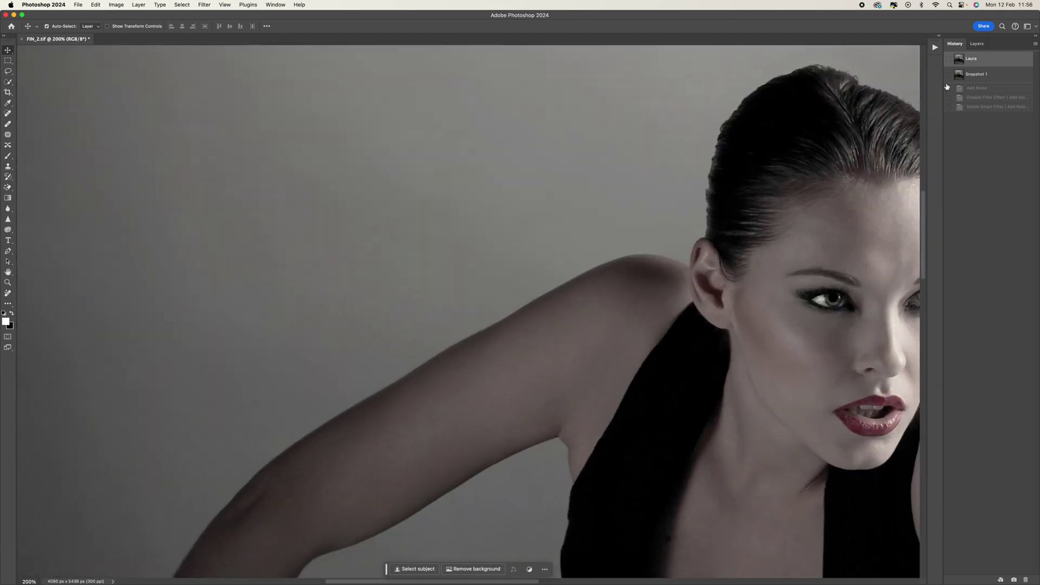
Switch the image to Snapshot 1 and examine its backdrop, face and outstretched arm at 200%
{"action": "left_click", "coordinate": [967, 77]}
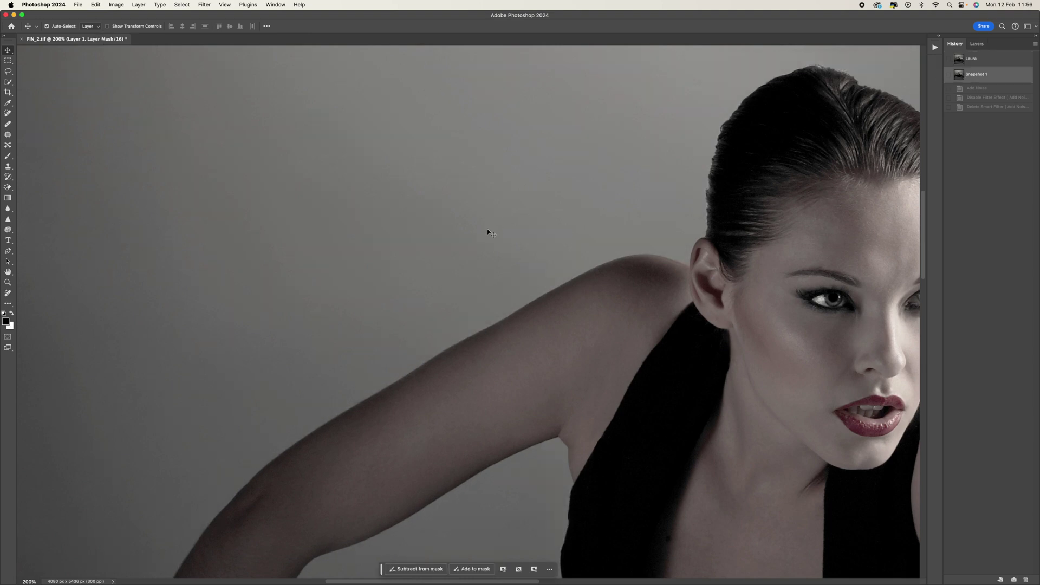
{"action": "scroll", "coordinate": [557, 236], "scroll_direction": "right", "scroll_amount": 10}
{"action": "scroll", "coordinate": [557, 236], "scroll_direction": "up", "scroll_amount": 3}
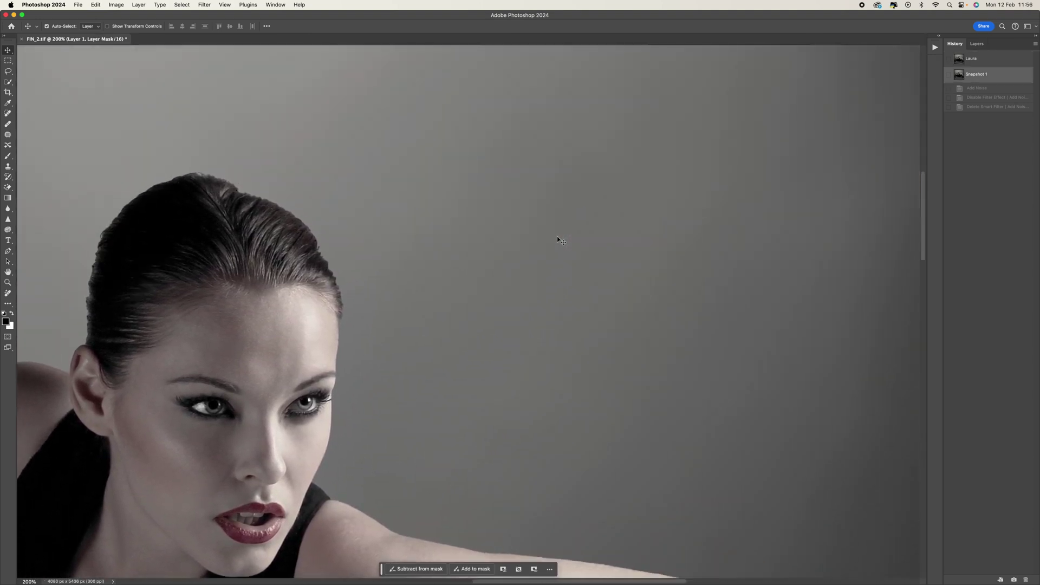
{"action": "scroll", "coordinate": [557, 237], "scroll_direction": "right", "scroll_amount": 5}
{"action": "scroll", "coordinate": [557, 236], "scroll_direction": "up", "scroll_amount": 4}
{"action": "scroll", "coordinate": [557, 236], "scroll_direction": "down", "scroll_amount": 6}
{"action": "scroll", "coordinate": [557, 236], "scroll_direction": "left", "scroll_amount": 2}
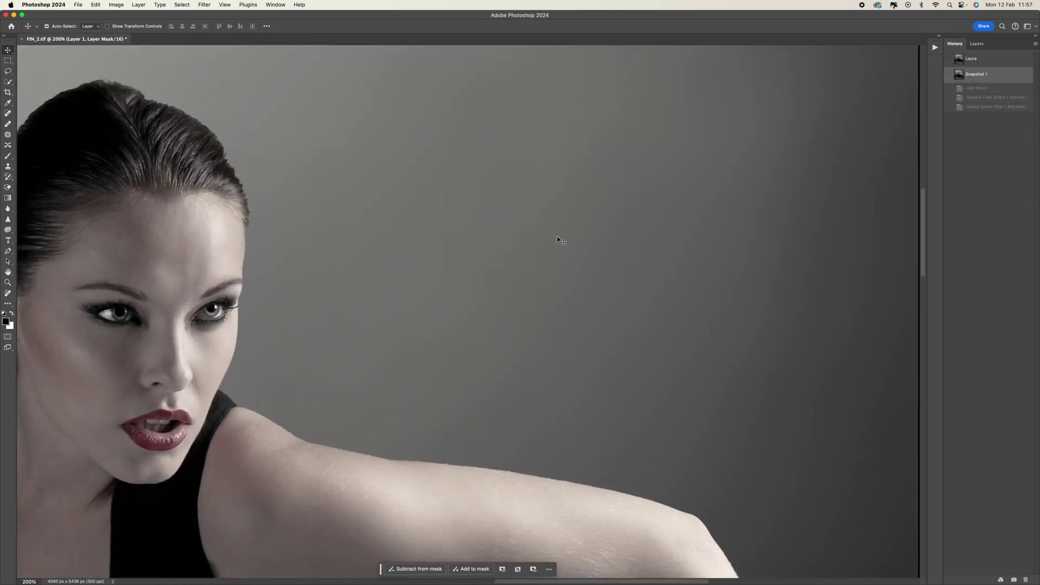
{"action": "scroll", "coordinate": [557, 236], "scroll_direction": "down", "scroll_amount": 8}
{"action": "scroll", "coordinate": [557, 237], "scroll_direction": "left", "scroll_amount": 3}
{"action": "scroll", "coordinate": [557, 237], "scroll_direction": "up", "scroll_amount": 2}
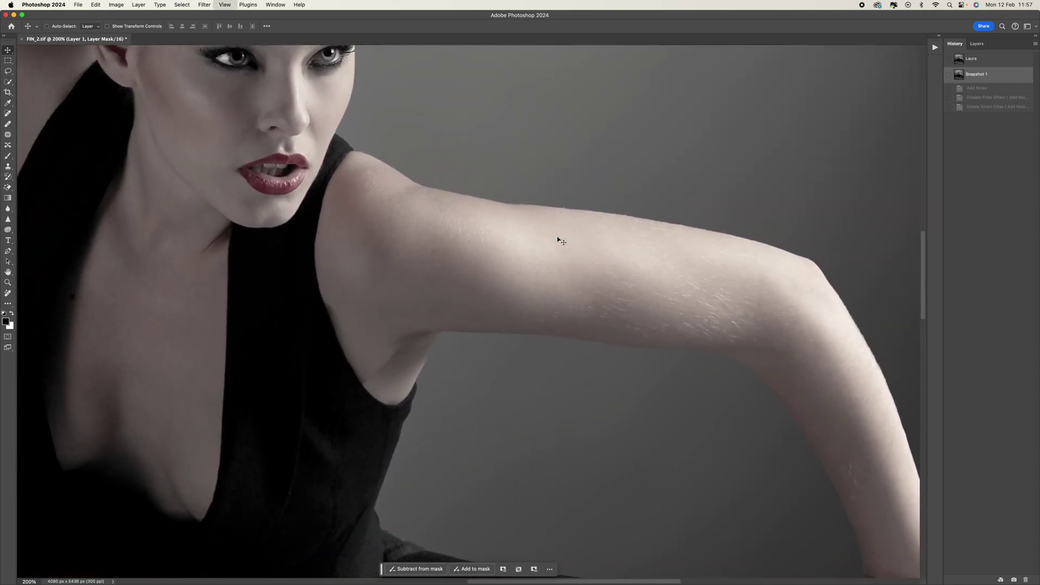
Return the image to the original history snapshot and view the whole portrait at 33.3%
{"action": "key", "text": "super+1"}
{"action": "left_click", "coordinate": [976, 59]}
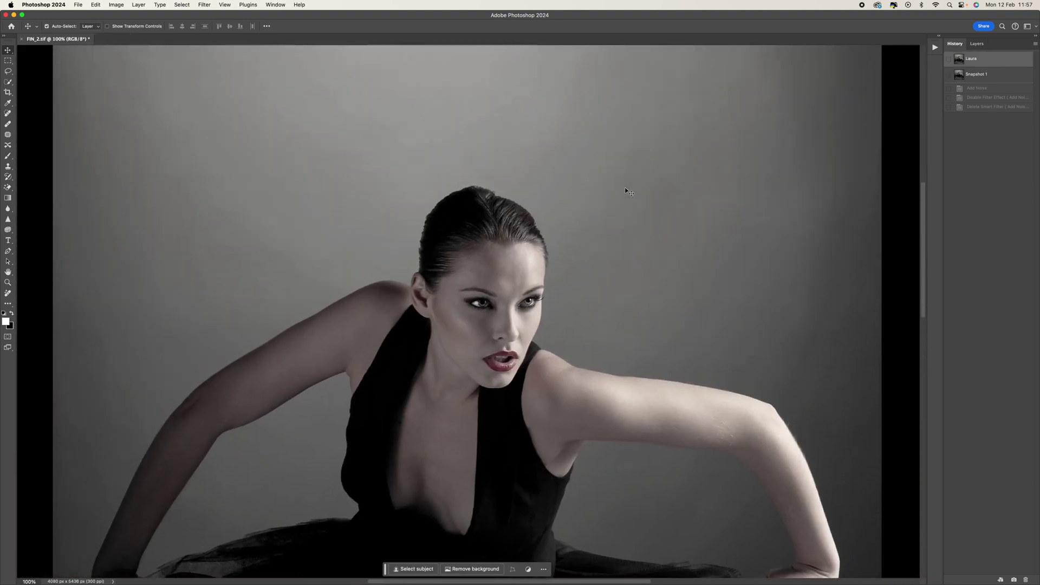
{"action": "key", "text": "super+minus"}
{"action": "key", "text": "super+minus"}
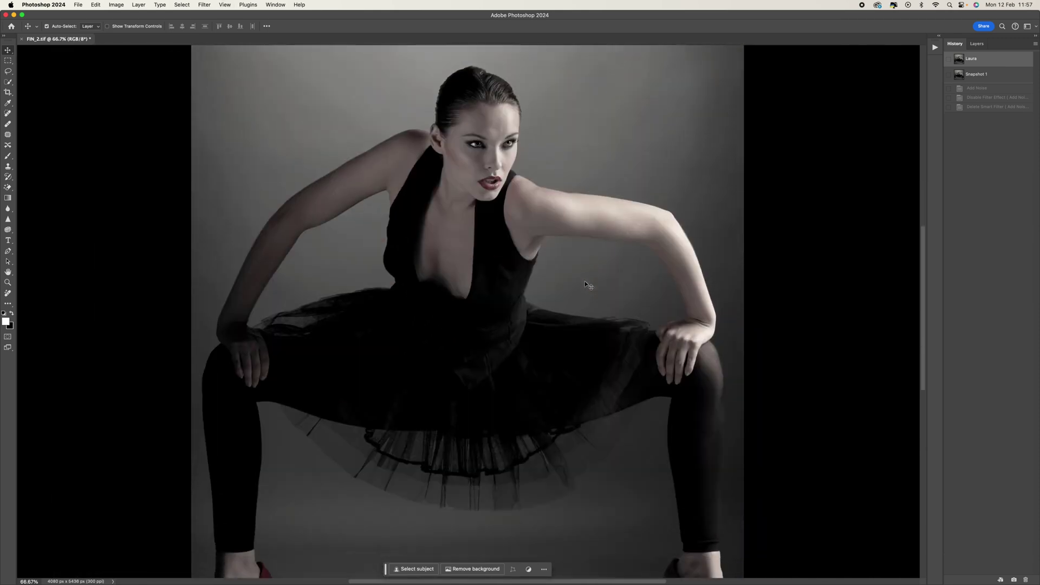
{"action": "key", "text": "super+minus"}
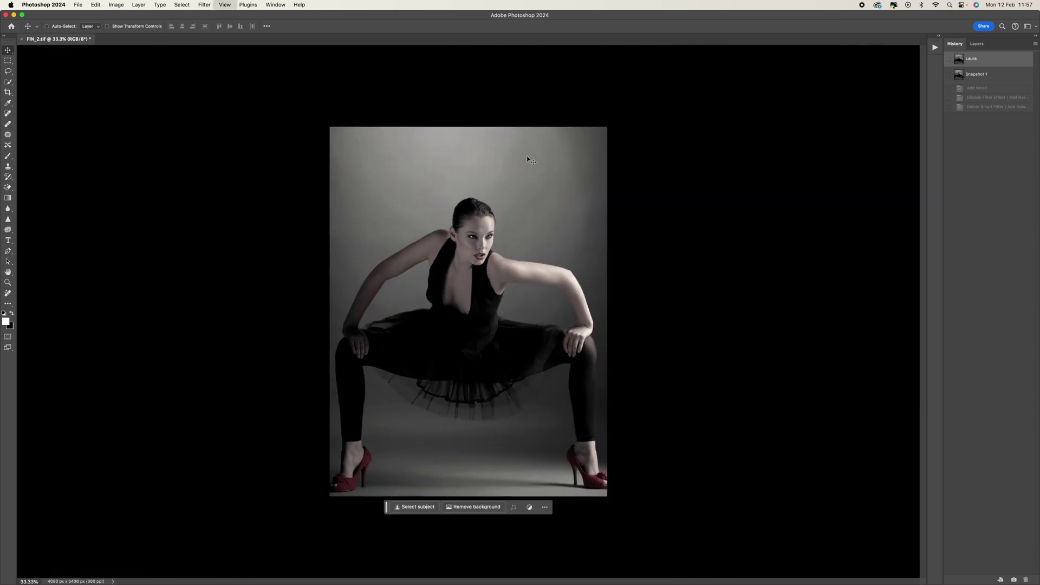
{"action": "key", "text": "super+plus"}
{"action": "key", "text": "super+minus"}
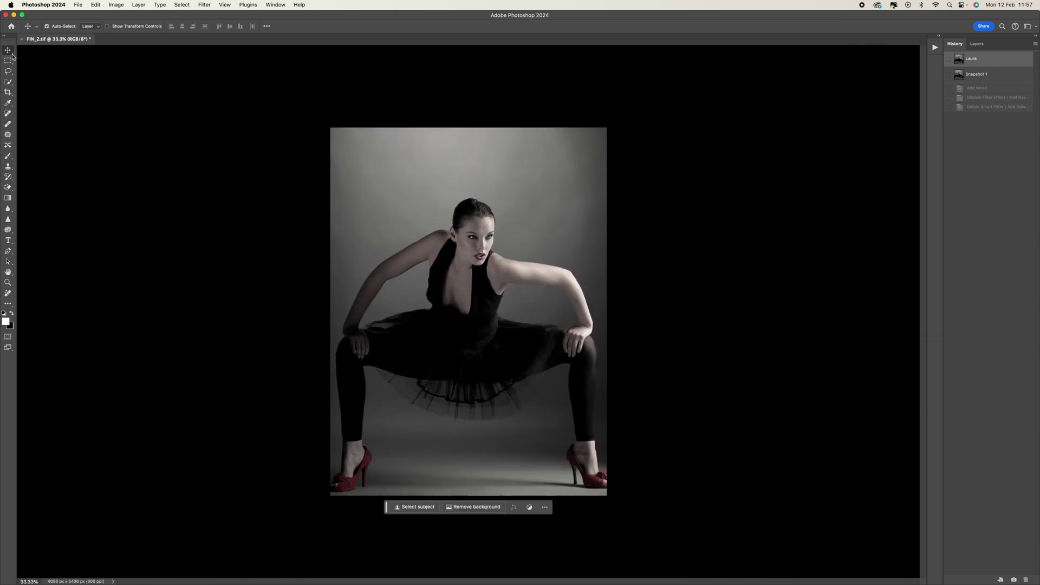
Select the woman automatically with the Object Selection tool's Select Subject, using Cloud (Detailed results) processing
{"action": "left_click", "coordinate": [9, 83]}
{"action": "left_click_drag", "start_coordinate": [10, 83], "coordinate": [57, 84]}
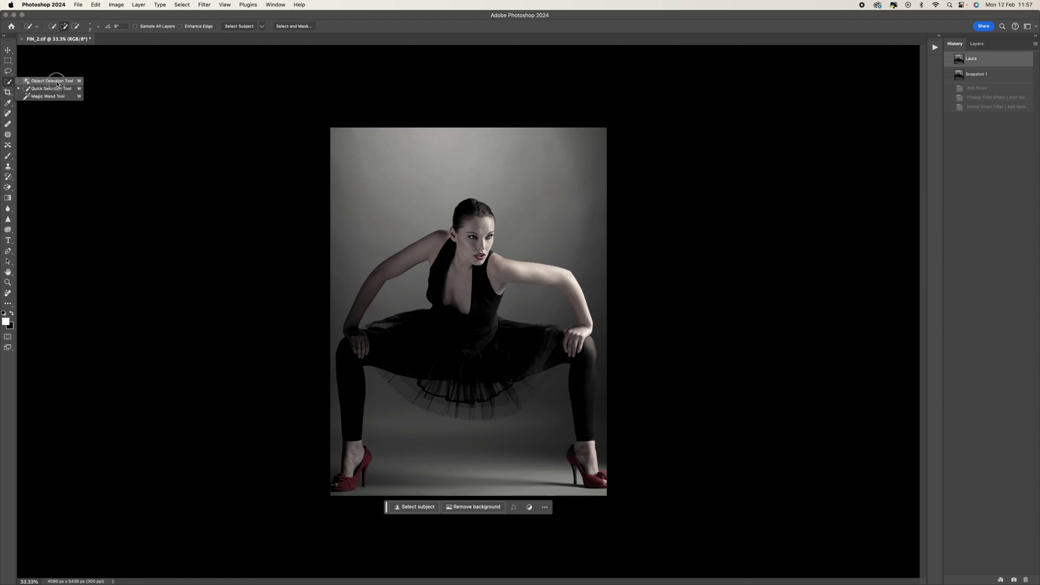
{"action": "left_click_drag", "start_coordinate": [57, 84], "coordinate": [57, 85]}
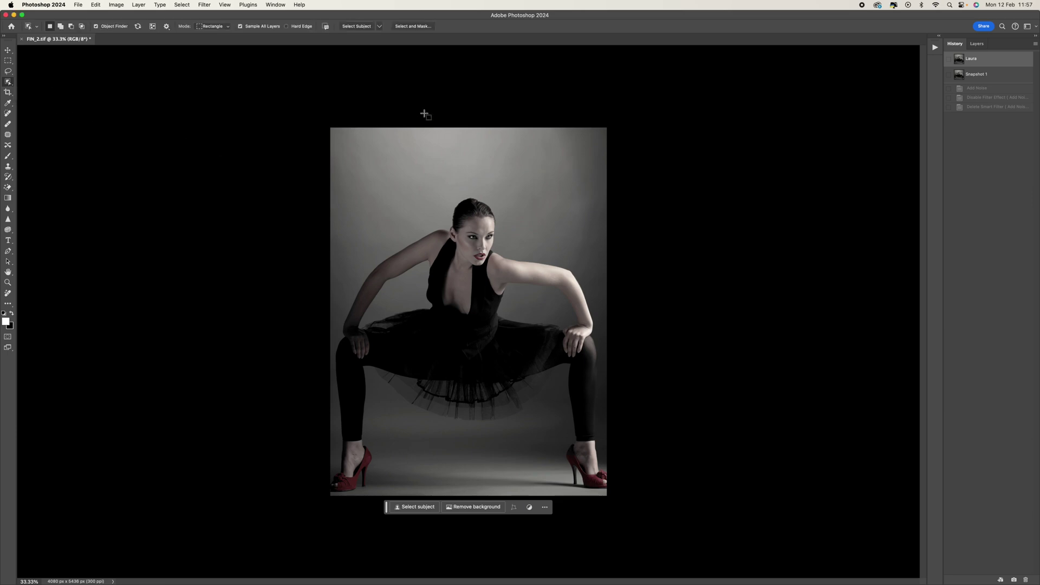
{"action": "left_click", "coordinate": [380, 27]}
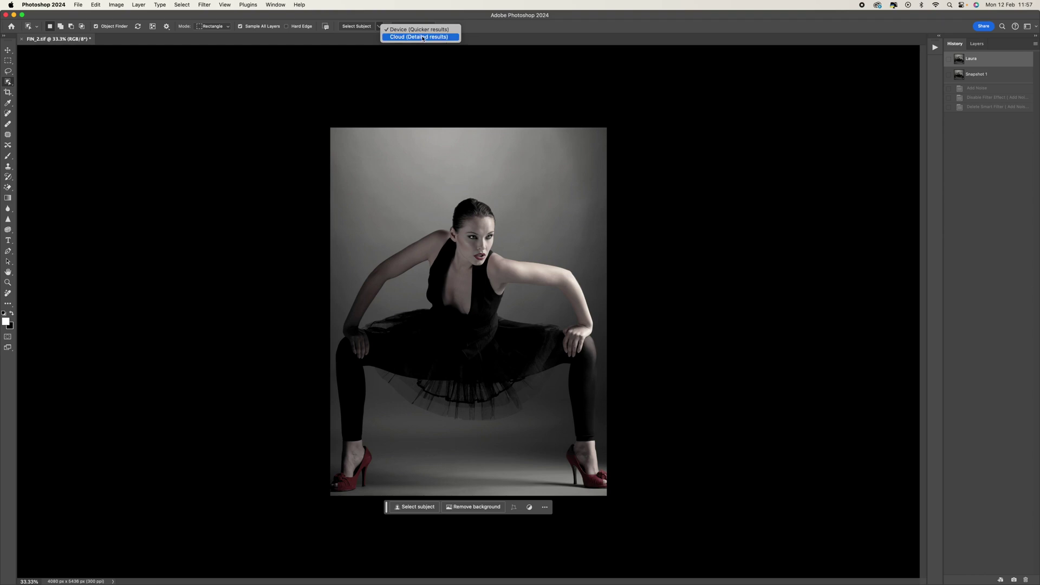
{"action": "left_click", "coordinate": [399, 37]}
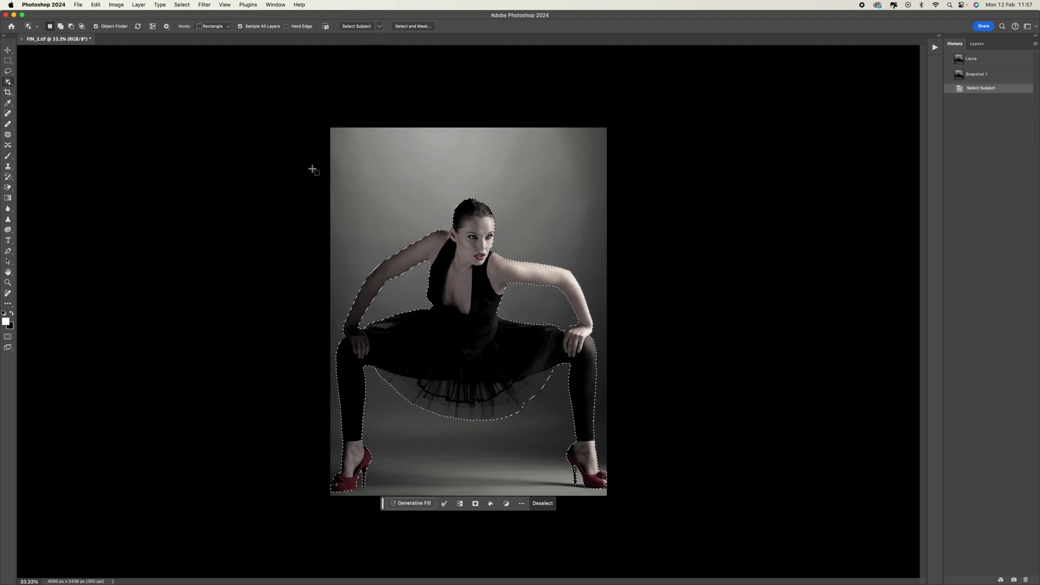
Duplicate the Background layer and mask the copy with the selection of the woman
{"action": "left_click", "coordinate": [977, 43]}
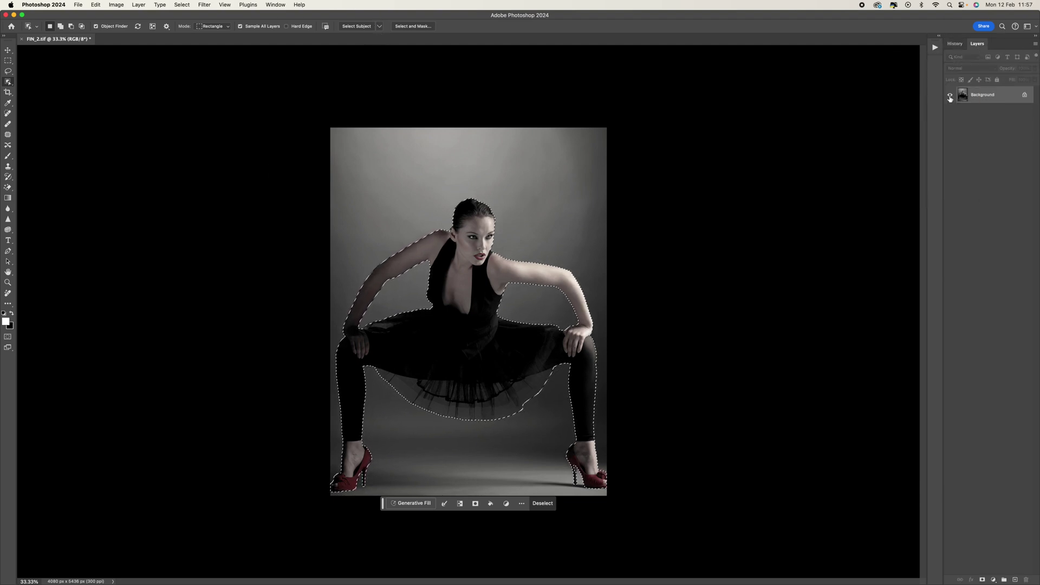
{"action": "left_click", "coordinate": [983, 99]}
{"action": "left_click_drag", "start_coordinate": [983, 99], "coordinate": [1016, 579]}
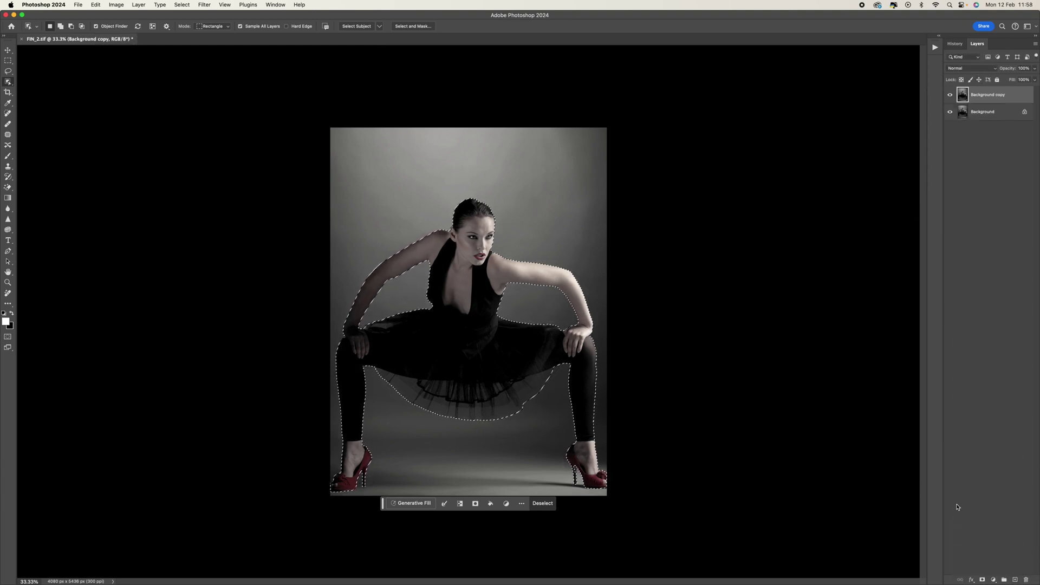
{"action": "left_click", "coordinate": [983, 581]}
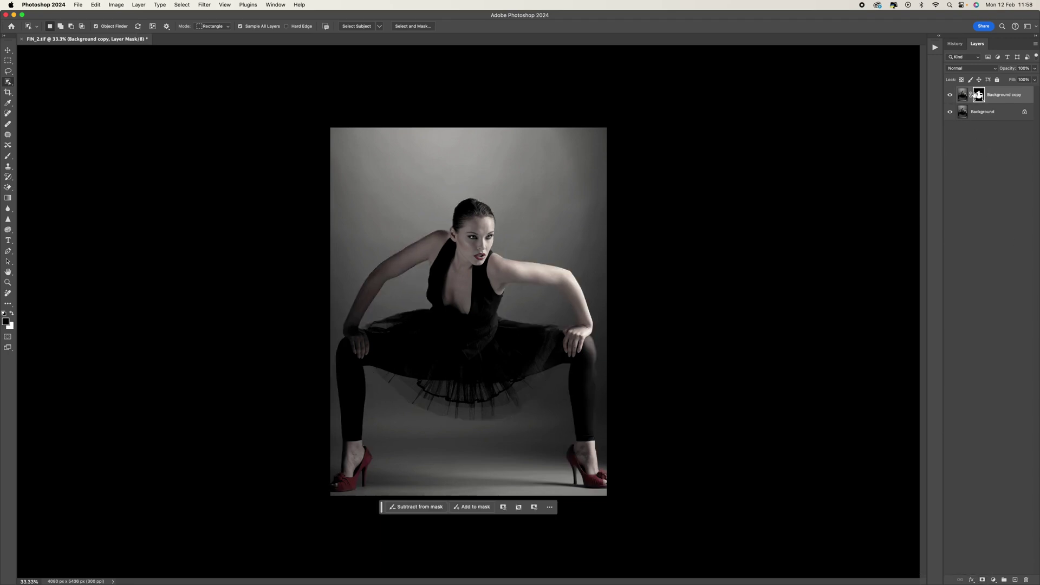
Duplicate the Background layer again beneath the masked copy and load that copy's mask as a selection
{"action": "left_click", "coordinate": [969, 117]}
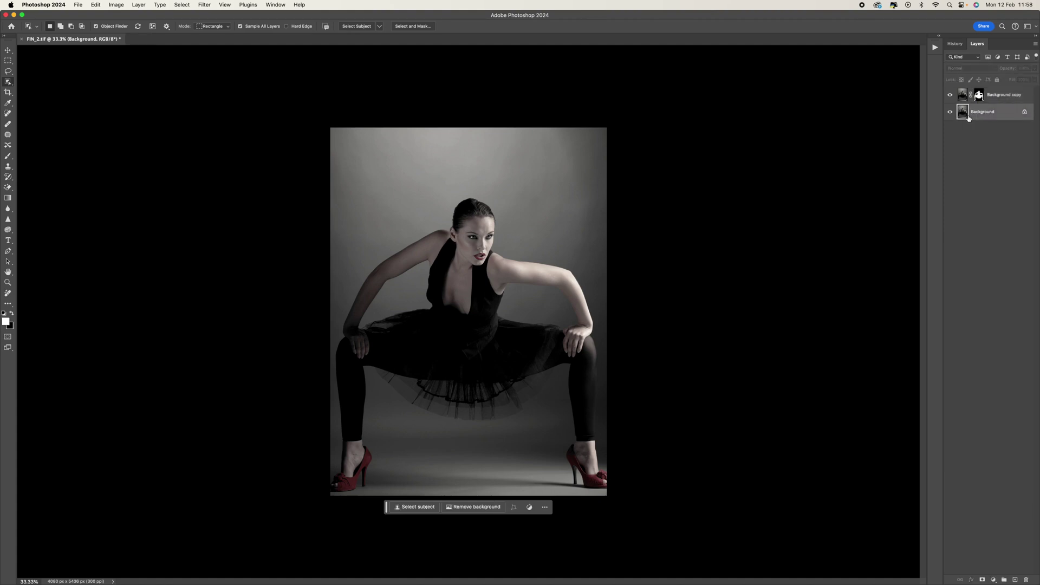
{"action": "key", "text": "super+j"}
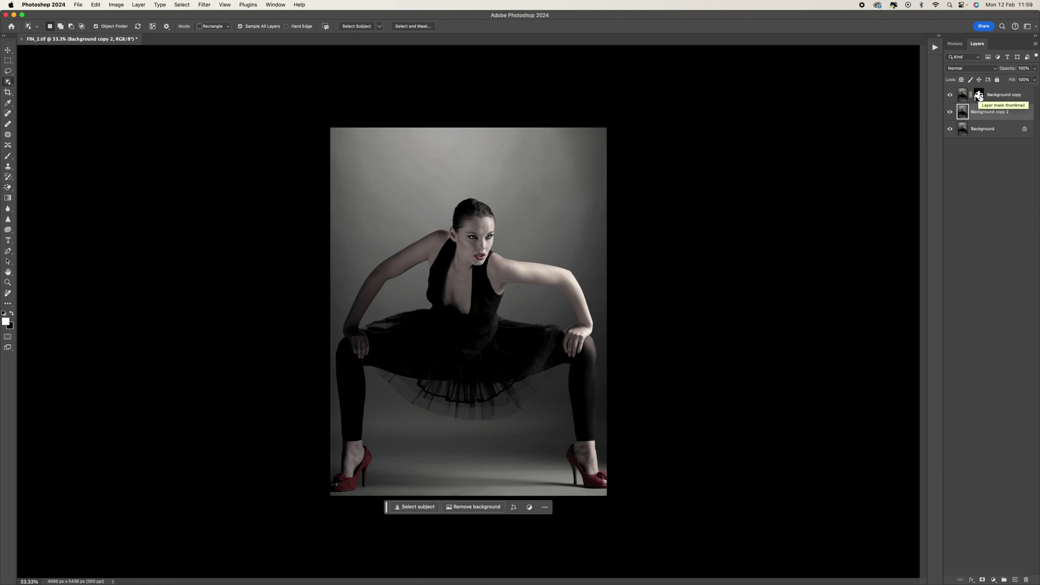
{"action": "left_click", "coordinate": [980, 96], "text": "super"}
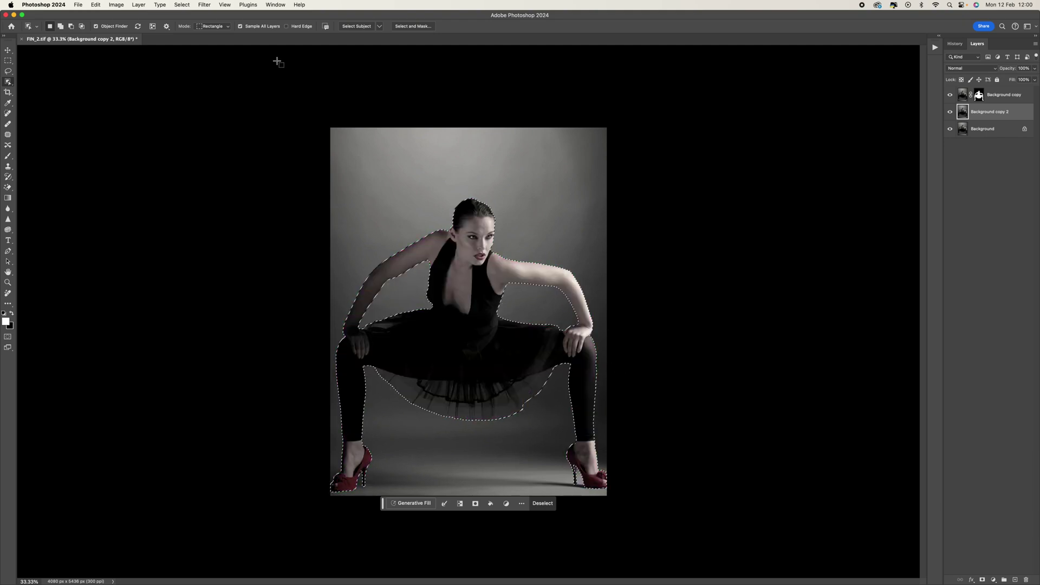
Expand the selection around the woman by 50 pixels
{"action": "left_click", "coordinate": [182, 5]}
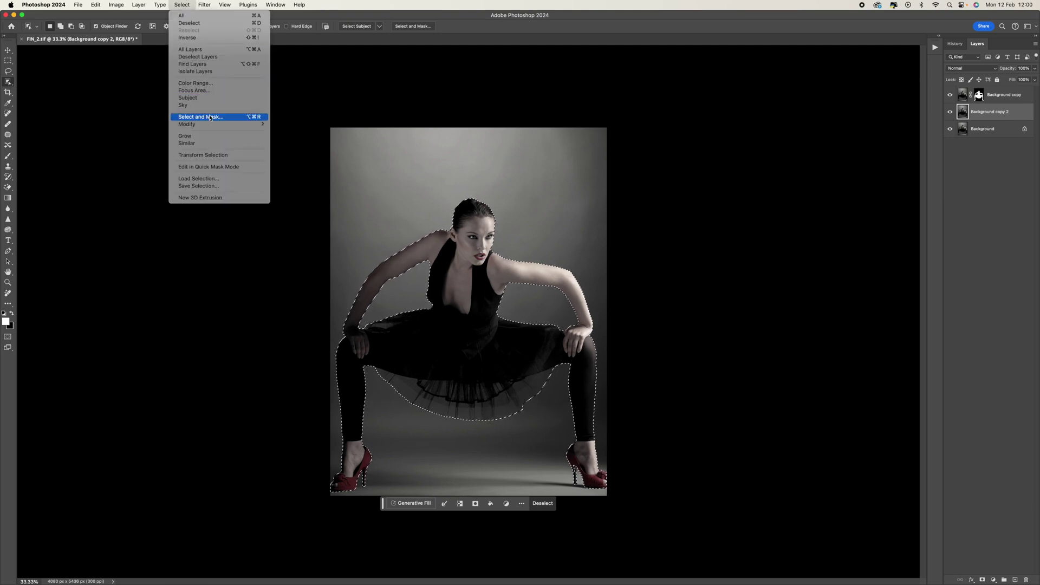
{"action": "mouse_move", "coordinate": [209, 125]}
{"action": "left_click", "coordinate": [289, 139]}
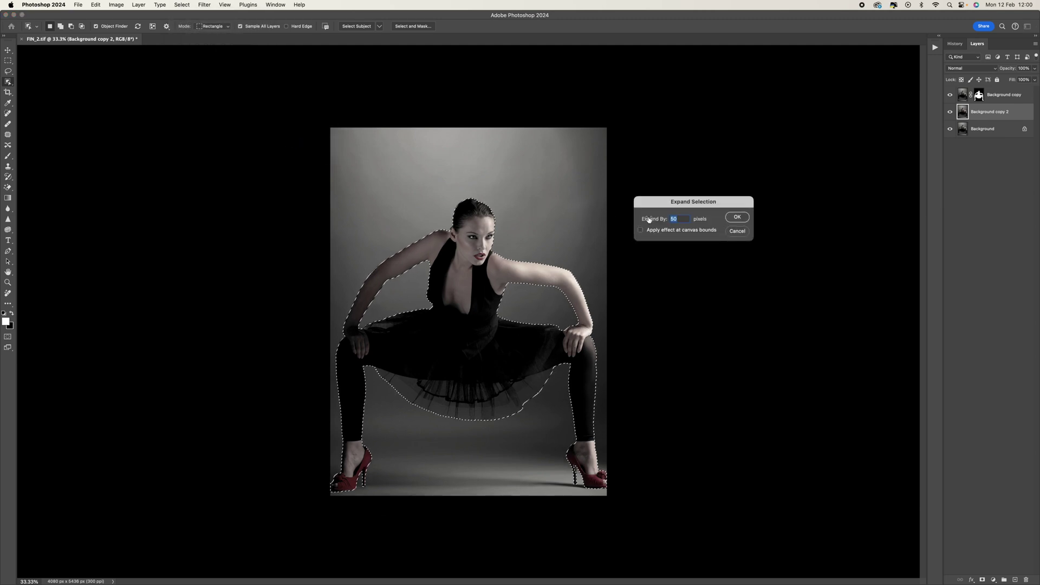
{"action": "left_click", "coordinate": [737, 217]}
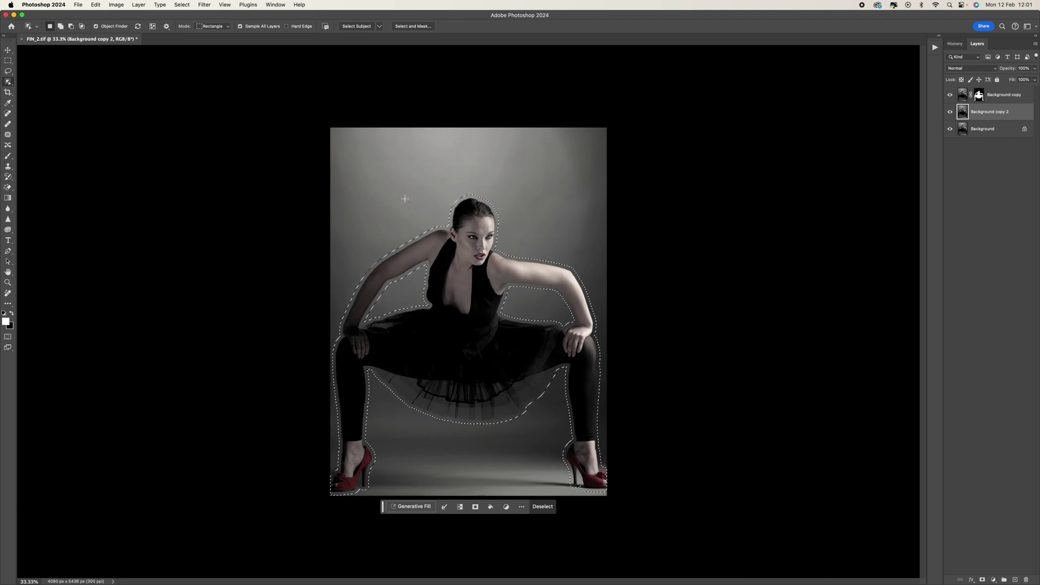
Remove the woman from Background copy 2 with Content-Aware Fill output to the current layer, and clear the selection
{"action": "left_click", "coordinate": [95, 5]}
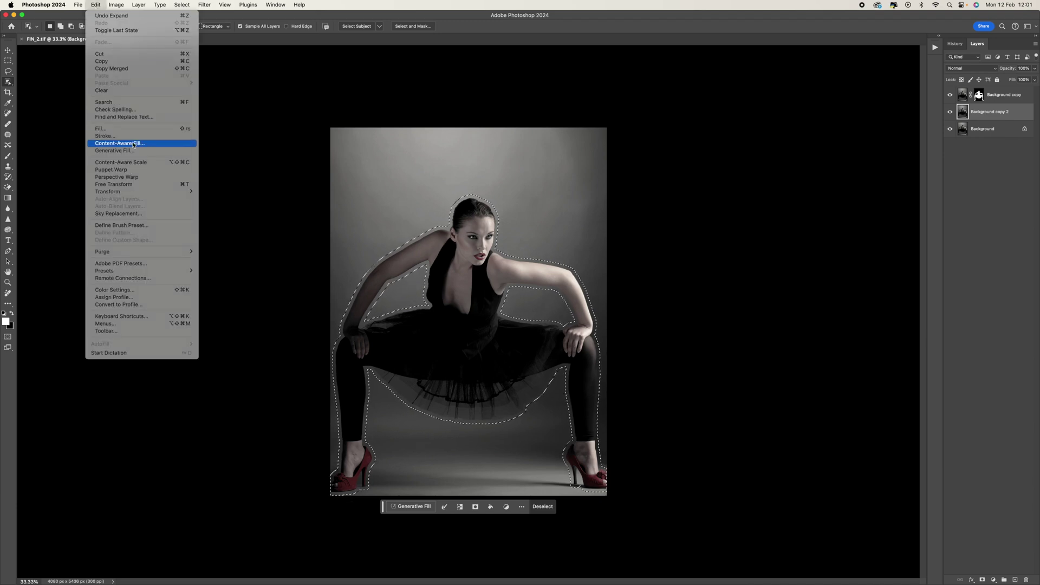
{"action": "left_click", "coordinate": [133, 144]}
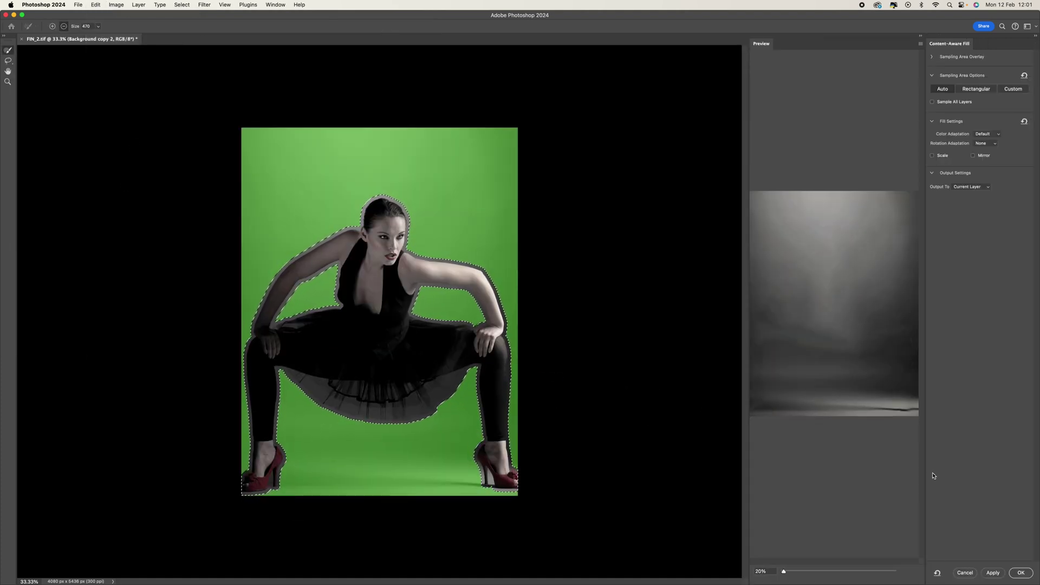
{"action": "left_click", "coordinate": [1019, 573]}
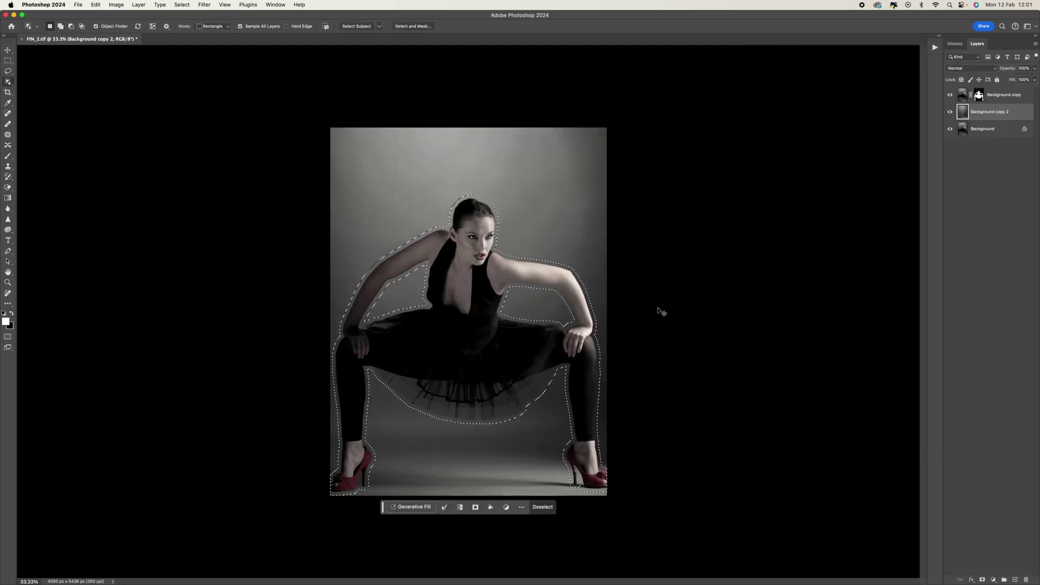
{"action": "key", "text": "super+d"}
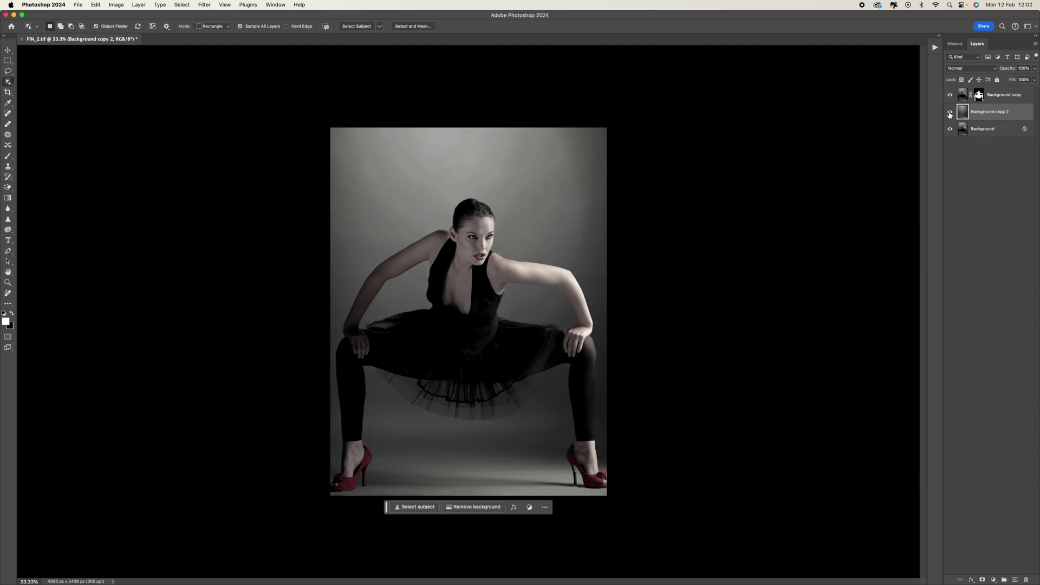
Show only Background copy 2 and smooth the uneven patches in its centre with the Patch tool in Normal mode
{"action": "left_click", "coordinate": [950, 113], "text": "alt"}
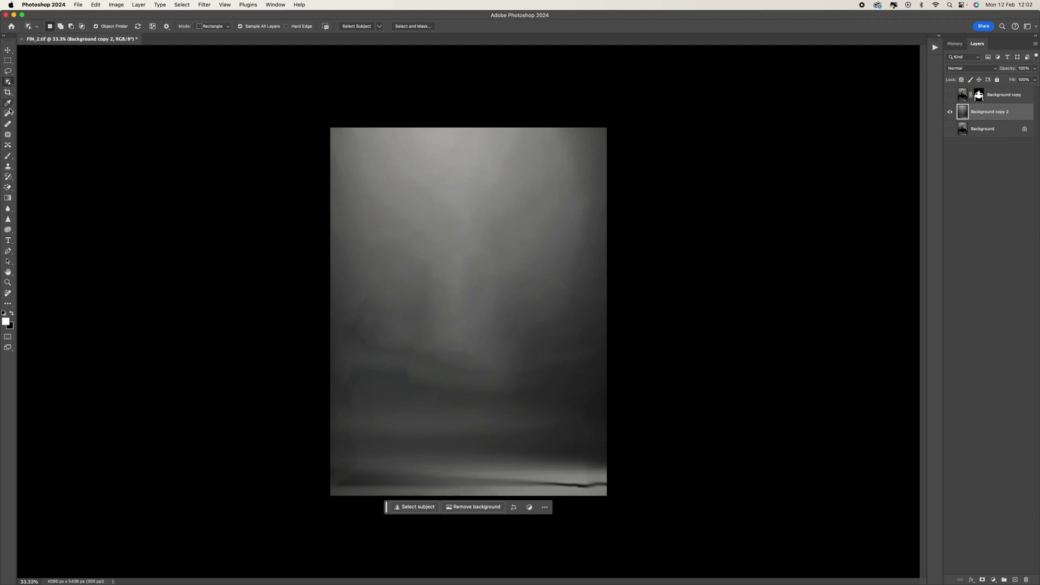
{"action": "left_click", "coordinate": [8, 135]}
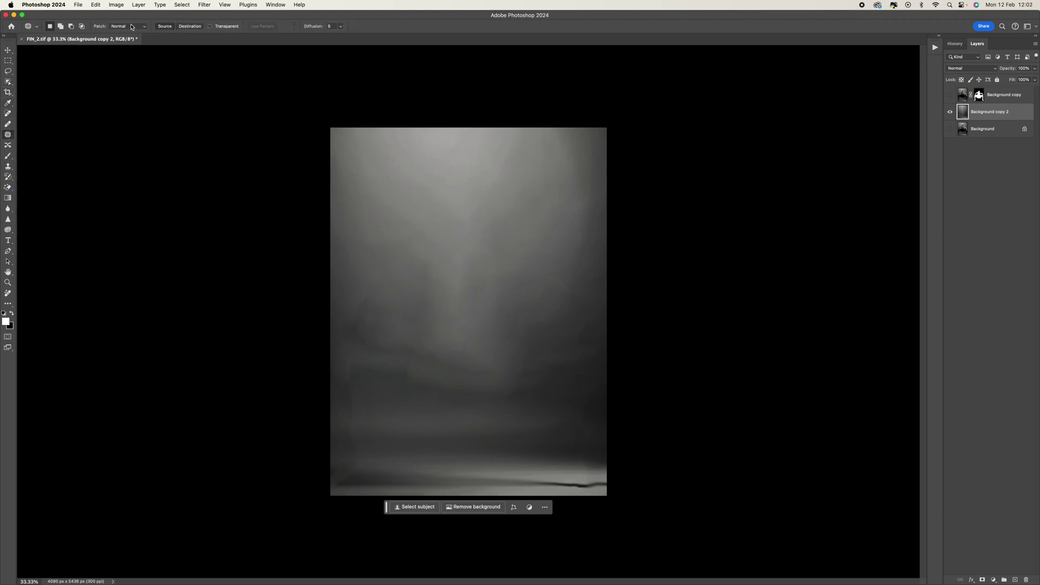
{"action": "left_click", "coordinate": [131, 27]}
{"action": "left_click", "coordinate": [136, 38]}
{"action": "mouse_move", "coordinate": [444, 342]}
{"action": "left_mouse_down"}
{"action": "mouse_move", "coordinate": [439, 367]}
{"action": "mouse_move", "coordinate": [493, 357]}
{"action": "mouse_move", "coordinate": [467, 320]}
{"action": "left_mouse_up"}
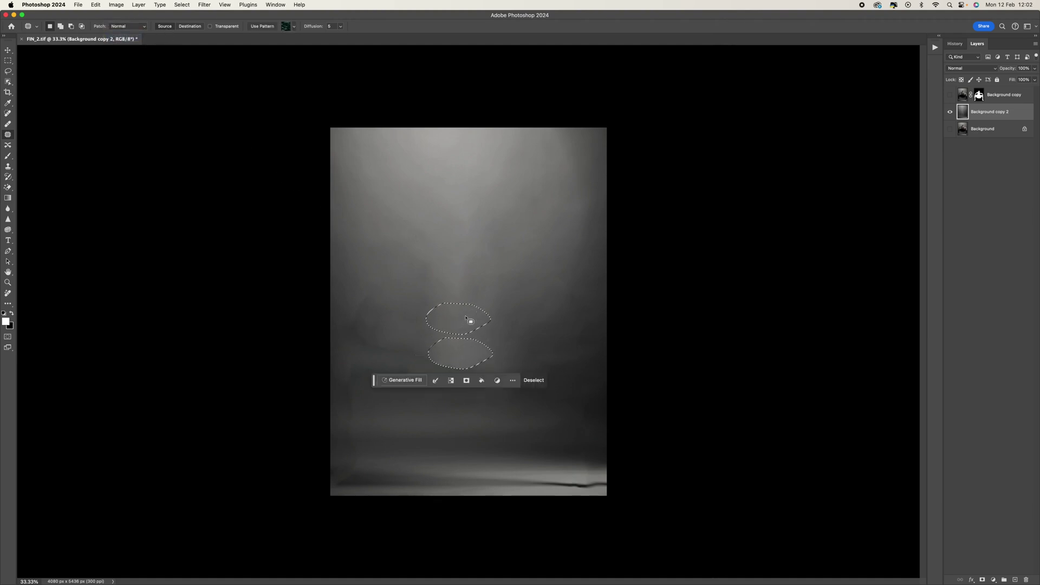
{"action": "left_click", "coordinate": [428, 313]}
{"action": "mouse_move", "coordinate": [394, 324]}
{"action": "left_mouse_down"}
{"action": "mouse_move", "coordinate": [363, 353]}
{"action": "mouse_move", "coordinate": [401, 366]}
{"action": "mouse_move", "coordinate": [417, 346]}
{"action": "mouse_move", "coordinate": [403, 348]}
{"action": "mouse_move", "coordinate": [412, 309]}
{"action": "mouse_move", "coordinate": [363, 295]}
{"action": "mouse_move", "coordinate": [343, 325]}
{"action": "mouse_move", "coordinate": [364, 349]}
{"action": "mouse_move", "coordinate": [386, 317]}
{"action": "mouse_move", "coordinate": [433, 317]}
{"action": "left_mouse_up"}
{"action": "left_click", "coordinate": [474, 285]}
{"action": "mouse_move", "coordinate": [489, 362]}
{"action": "left_mouse_down"}
{"action": "mouse_move", "coordinate": [450, 352]}
{"action": "mouse_move", "coordinate": [461, 374]}
{"action": "mouse_move", "coordinate": [488, 359]}
{"action": "left_mouse_up"}
{"action": "left_click", "coordinate": [490, 325]}
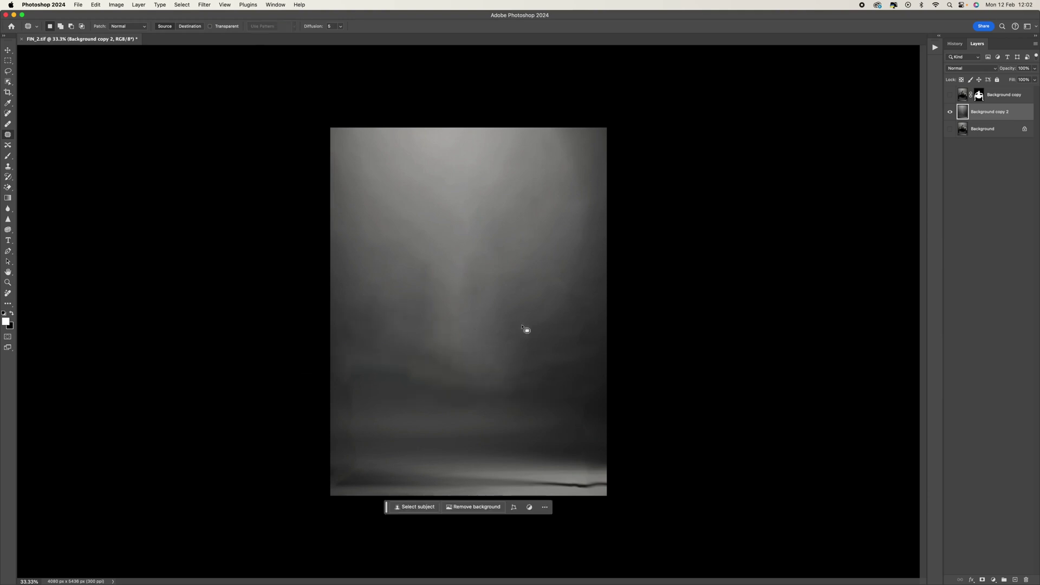
Patch the remaining uneven areas across the lower middle of the backdrop and along both side edges above the floor
{"action": "mouse_move", "coordinate": [521, 341]}
{"action": "left_mouse_down"}
{"action": "mouse_move", "coordinate": [551, 359]}
{"action": "mouse_move", "coordinate": [556, 343]}
{"action": "mouse_move", "coordinate": [493, 320]}
{"action": "left_mouse_up"}
{"action": "mouse_move", "coordinate": [406, 350]}
{"action": "left_mouse_down"}
{"action": "mouse_move", "coordinate": [364, 395]}
{"action": "mouse_move", "coordinate": [415, 376]}
{"action": "mouse_move", "coordinate": [433, 328]}
{"action": "left_mouse_up"}
{"action": "mouse_move", "coordinate": [419, 369]}
{"action": "left_mouse_down"}
{"action": "mouse_move", "coordinate": [485, 405]}
{"action": "mouse_move", "coordinate": [515, 386]}
{"action": "left_mouse_up"}
{"action": "mouse_move", "coordinate": [344, 373]}
{"action": "left_mouse_down"}
{"action": "mouse_move", "coordinate": [329, 485]}
{"action": "mouse_move", "coordinate": [356, 462]}
{"action": "mouse_move", "coordinate": [358, 418]}
{"action": "mouse_move", "coordinate": [343, 374]}
{"action": "mouse_move", "coordinate": [356, 399]}
{"action": "mouse_move", "coordinate": [398, 400]}
{"action": "left_mouse_up"}
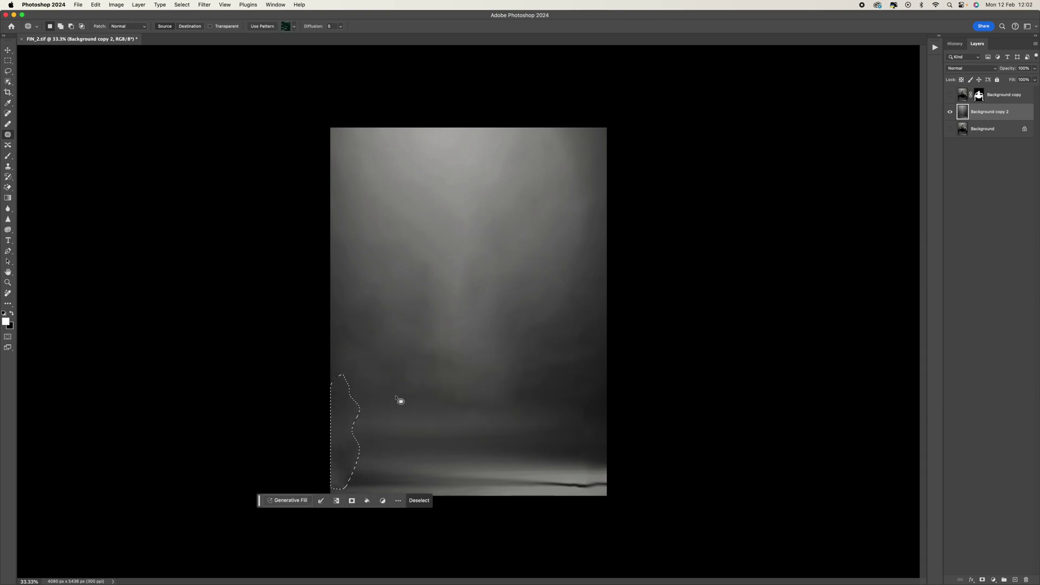
{"action": "left_click", "coordinate": [399, 400]}
{"action": "mouse_move", "coordinate": [599, 386]}
{"action": "left_mouse_down"}
{"action": "mouse_move", "coordinate": [578, 427]}
{"action": "mouse_move", "coordinate": [617, 406]}
{"action": "mouse_move", "coordinate": [598, 387]}
{"action": "left_mouse_up"}
{"action": "mouse_move", "coordinate": [588, 409]}
{"action": "left_mouse_down"}
{"action": "mouse_move", "coordinate": [482, 386]}
{"action": "mouse_move", "coordinate": [423, 405]}
{"action": "mouse_move", "coordinate": [518, 418]}
{"action": "mouse_move", "coordinate": [526, 394]}
{"action": "mouse_move", "coordinate": [500, 420]}
{"action": "mouse_move", "coordinate": [499, 362]}
{"action": "left_mouse_up"}
{"action": "left_click", "coordinate": [515, 417]}
{"action": "left_click", "coordinate": [500, 345]}
Patch out the streaks on the floor and the dark line near its lower right corner, and clear the selection
{"action": "mouse_move", "coordinate": [357, 419]}
{"action": "left_mouse_down"}
{"action": "mouse_move", "coordinate": [361, 444]}
{"action": "mouse_move", "coordinate": [400, 436]}
{"action": "left_mouse_up"}
{"action": "left_click", "coordinate": [430, 432]}
{"action": "mouse_move", "coordinate": [605, 481]}
{"action": "left_mouse_down"}
{"action": "mouse_move", "coordinate": [342, 469]}
{"action": "mouse_move", "coordinate": [363, 495]}
{"action": "mouse_move", "coordinate": [625, 499]}
{"action": "mouse_move", "coordinate": [572, 470]}
{"action": "mouse_move", "coordinate": [541, 419]}
{"action": "mouse_move", "coordinate": [594, 487]}
{"action": "mouse_move", "coordinate": [620, 501]}
{"action": "mouse_move", "coordinate": [615, 473]}
{"action": "mouse_move", "coordinate": [591, 478]}
{"action": "left_mouse_up"}
{"action": "left_click", "coordinate": [544, 422]}
{"action": "left_click", "coordinate": [518, 466]}
{"action": "mouse_move", "coordinate": [367, 427]}
{"action": "left_mouse_down"}
{"action": "mouse_move", "coordinate": [343, 442]}
{"action": "mouse_move", "coordinate": [356, 482]}
{"action": "mouse_move", "coordinate": [392, 451]}
{"action": "left_mouse_up"}
{"action": "key", "text": "super+d"}
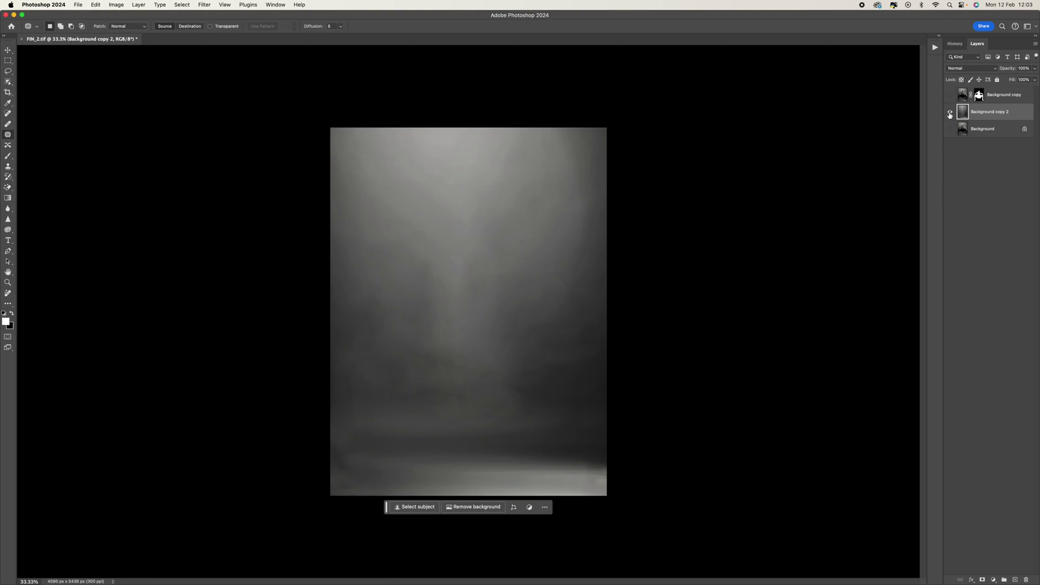
Make all layers visible and convert Background copy 2 for smart filters
{"action": "left_click", "coordinate": [949, 113], "text": "alt"}
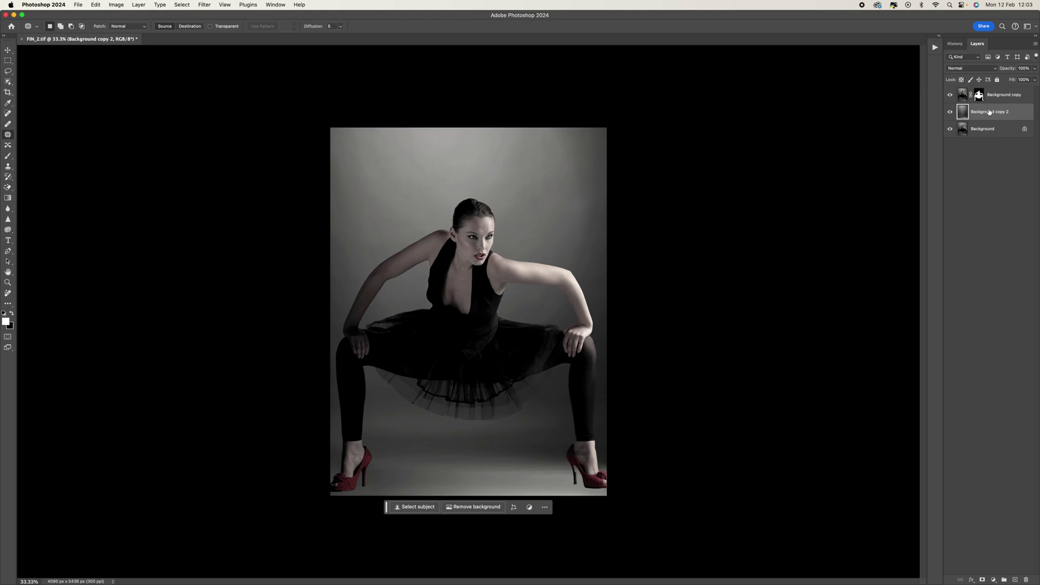
{"action": "left_click", "coordinate": [213, 5]}
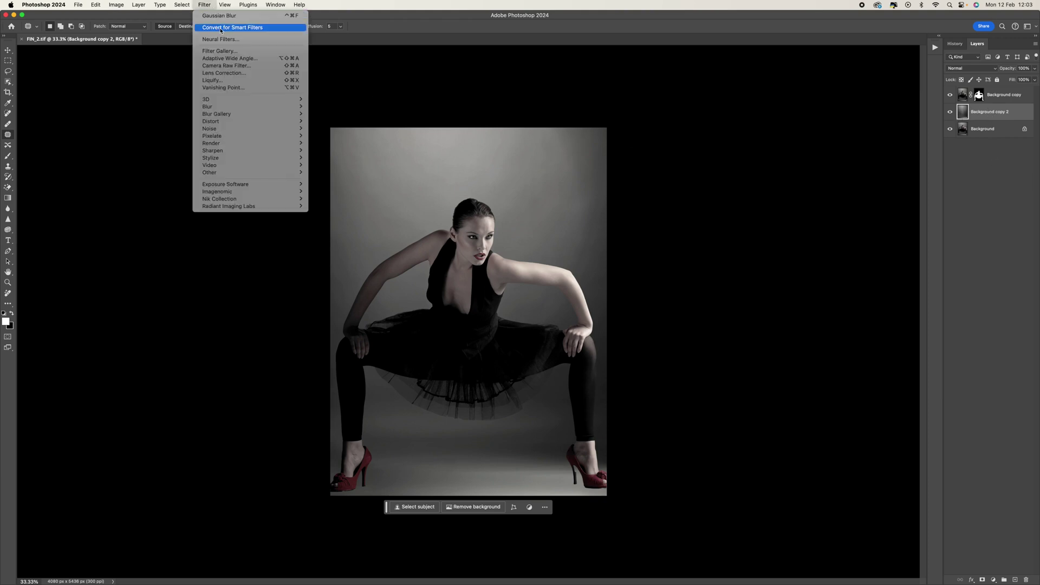
{"action": "left_click", "coordinate": [221, 28]}
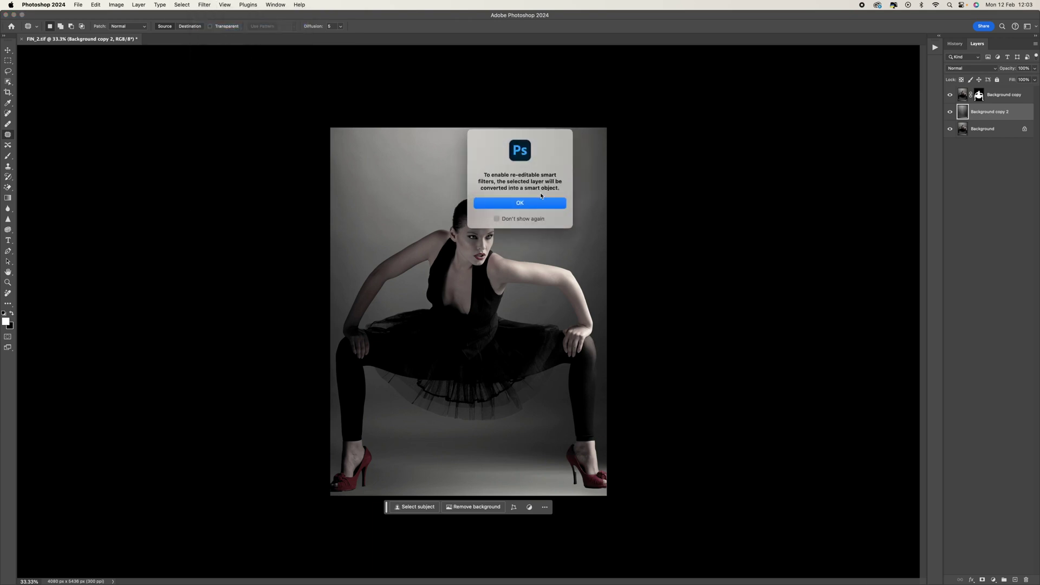
{"action": "left_click", "coordinate": [536, 204]}
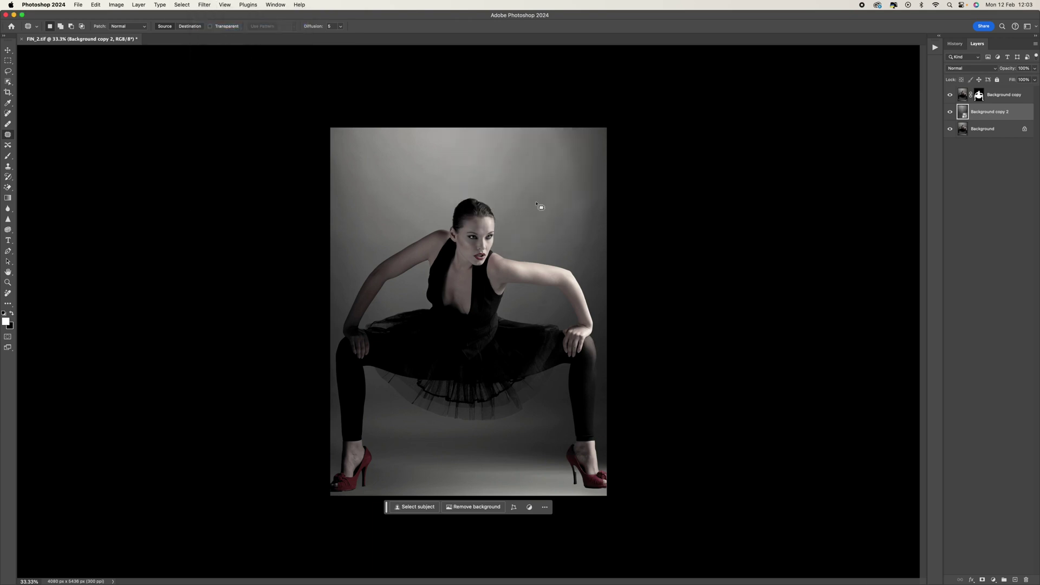
Start a Gaussian Blur on Background copy 2 and preview radii of 2.2 and 14.8 pixels
{"action": "left_click", "coordinate": [204, 5]}
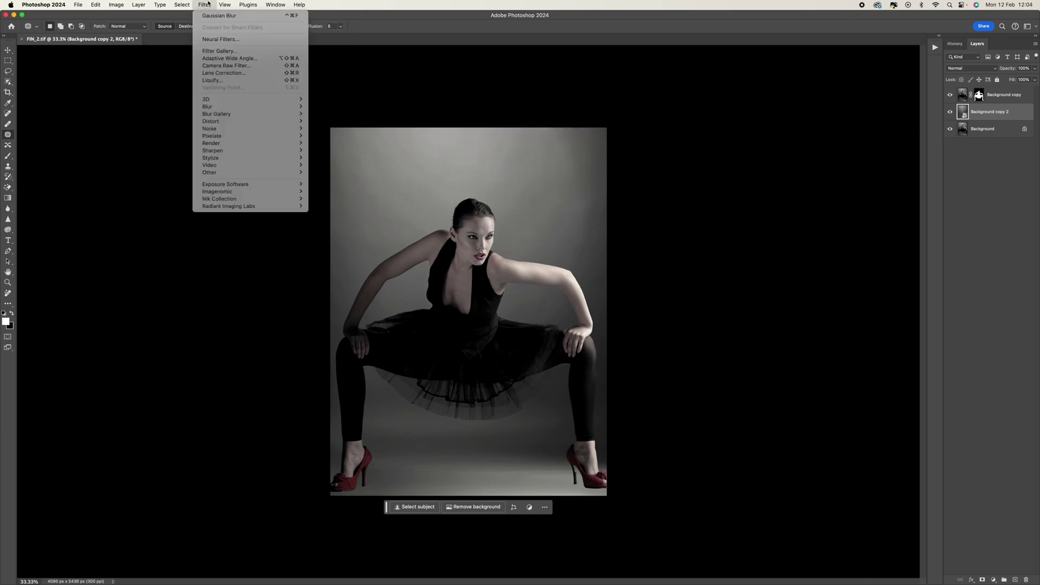
{"action": "mouse_move", "coordinate": [223, 108]}
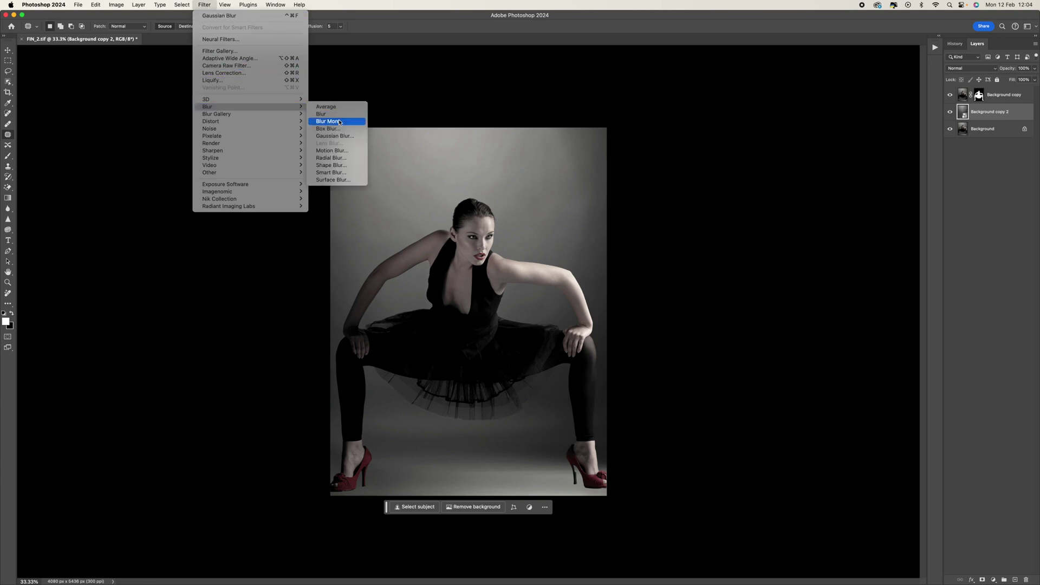
{"action": "left_click", "coordinate": [338, 136]}
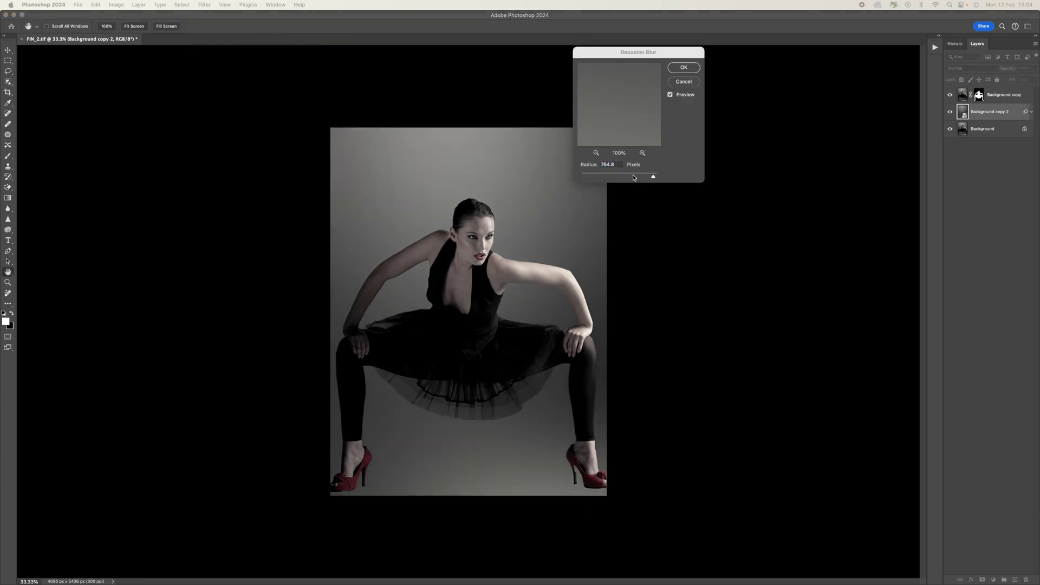
{"action": "left_click_drag", "start_coordinate": [625, 179], "coordinate": [591, 178]}
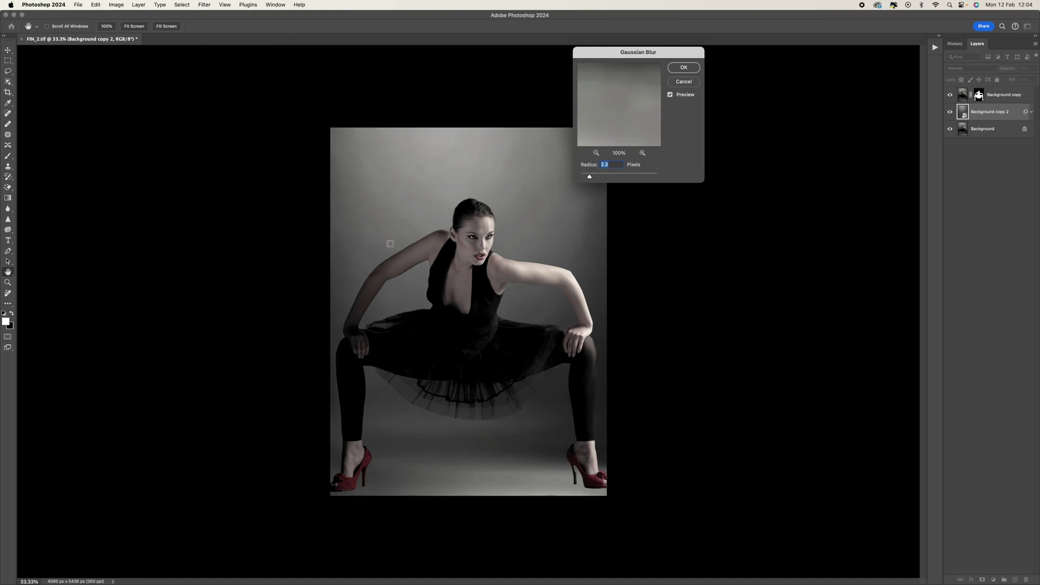
{"action": "left_click", "coordinate": [427, 268], "text": "alt"}
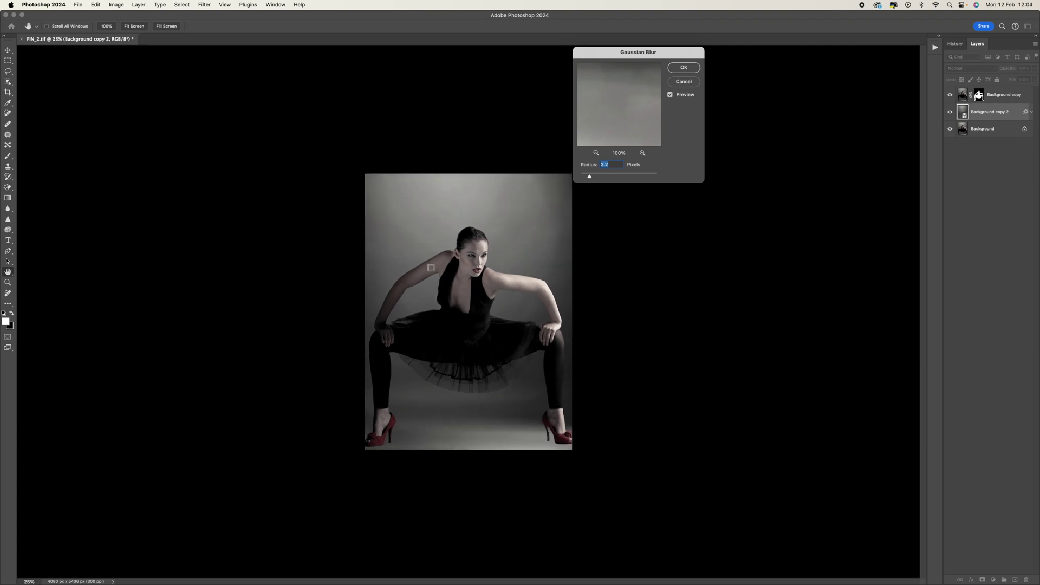
{"action": "left_click", "coordinate": [429, 268], "text": "super"}
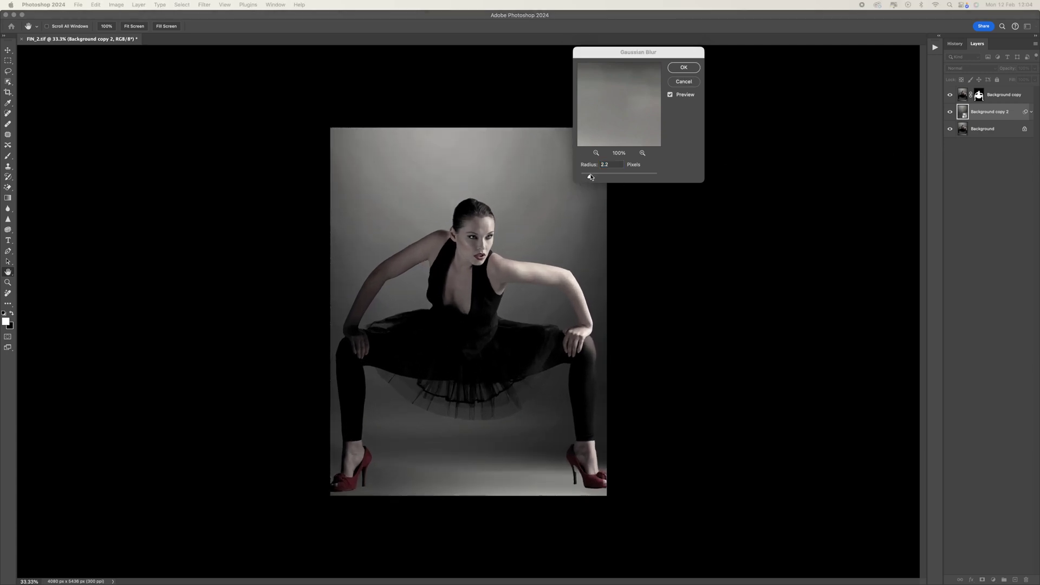
{"action": "left_click_drag", "start_coordinate": [591, 177], "coordinate": [613, 180]}
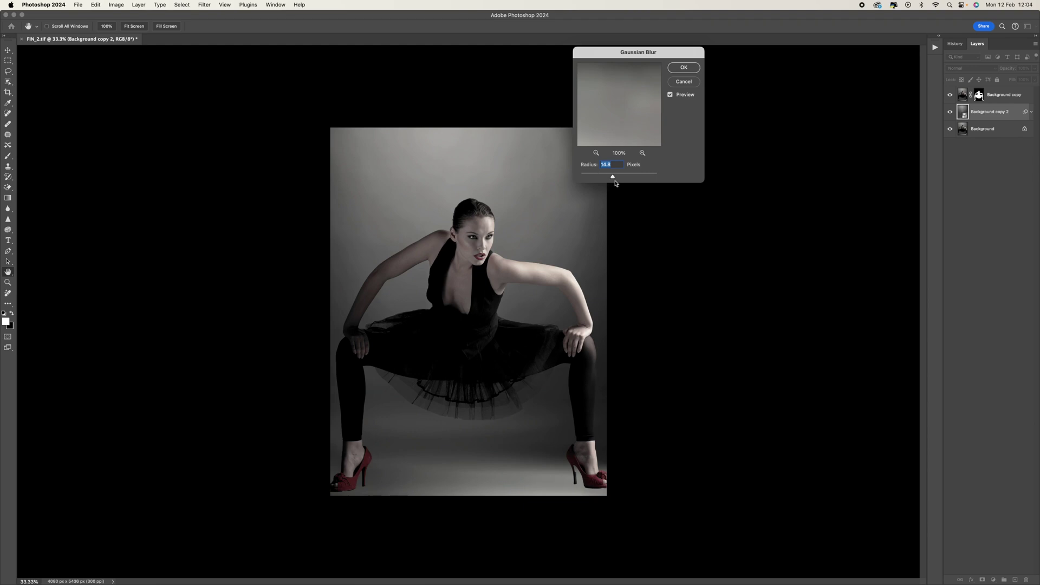
Compare weaker and stronger blur on the backdrop behind the woman and apply Gaussian Blur with a radius of 53.1 pixels
{"action": "left_click_drag", "start_coordinate": [615, 182], "coordinate": [622, 177]}
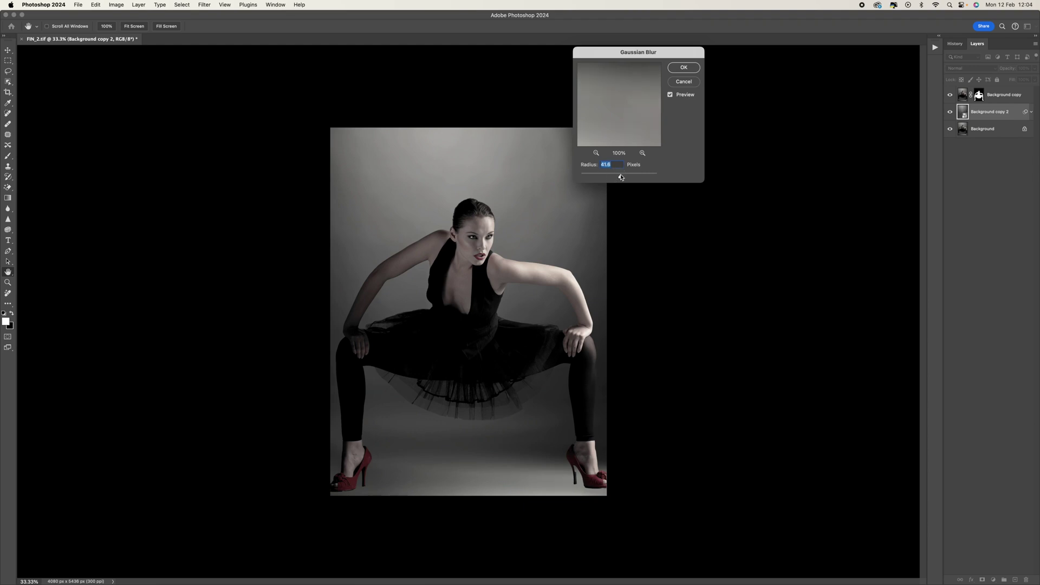
{"action": "key", "text": "super+equal"}
{"action": "left_click", "coordinate": [517, 180]}
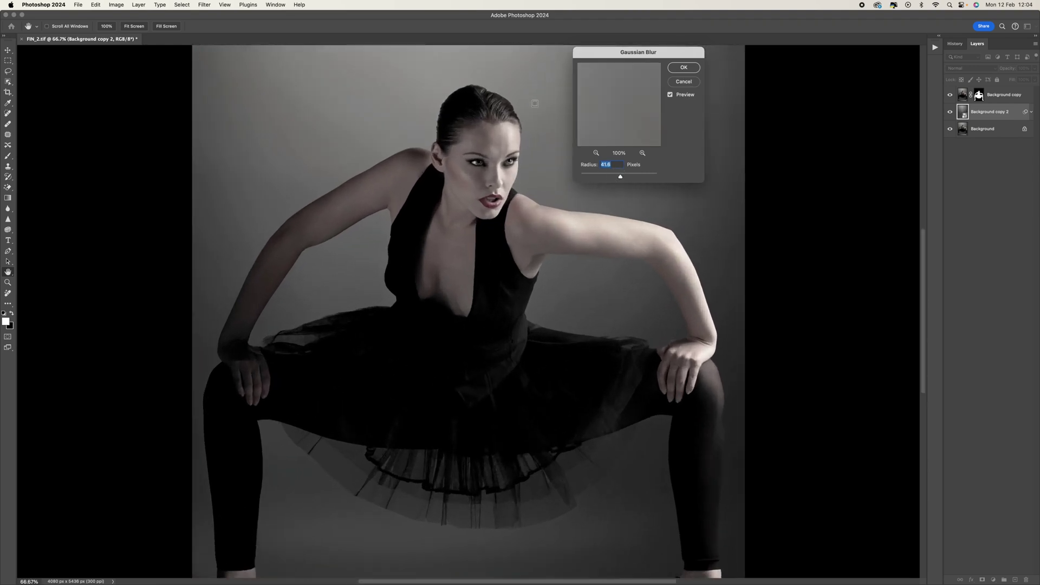
{"action": "left_click_drag", "start_coordinate": [611, 177], "coordinate": [605, 177]}
{"action": "left_click_drag", "start_coordinate": [514, 241], "coordinate": [476, 332]}
{"action": "left_click_drag", "start_coordinate": [548, 248], "coordinate": [516, 262]}
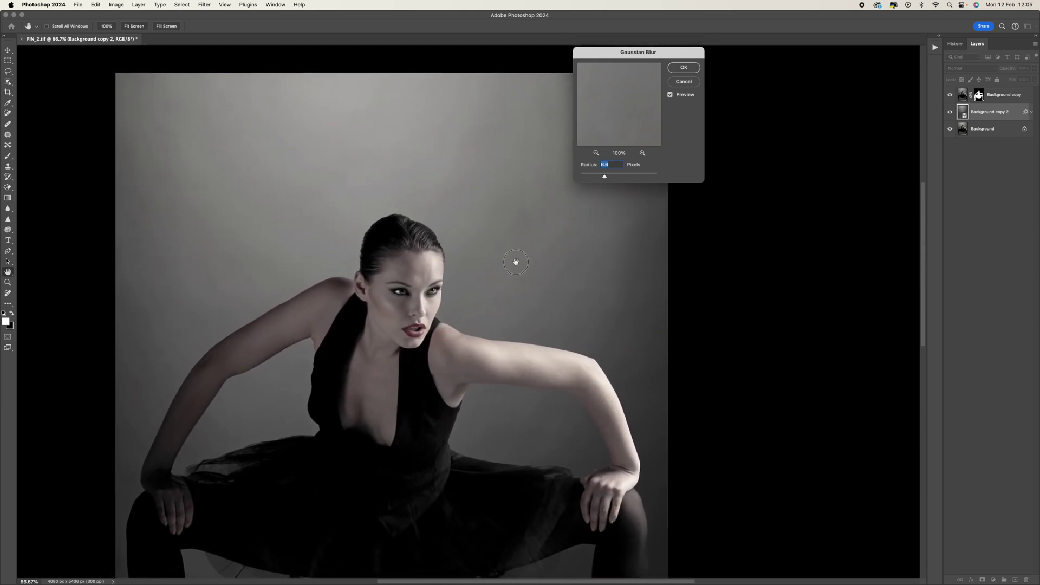
{"action": "left_click_drag", "start_coordinate": [604, 176], "coordinate": [615, 177]}
{"action": "scroll", "coordinate": [615, 176], "scroll_direction": "down", "scroll_amount": 2}
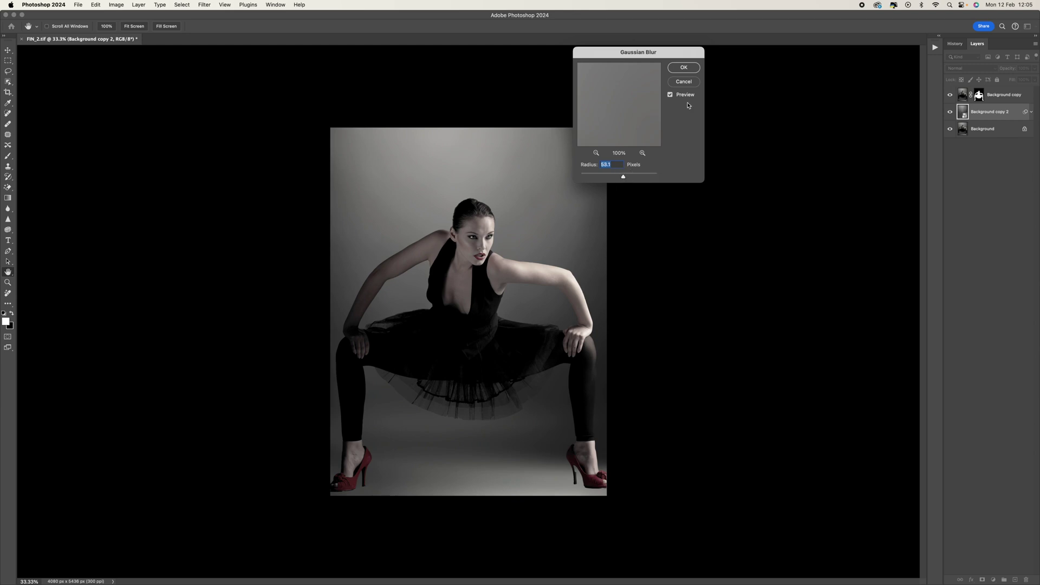
{"action": "left_click", "coordinate": [683, 67]}
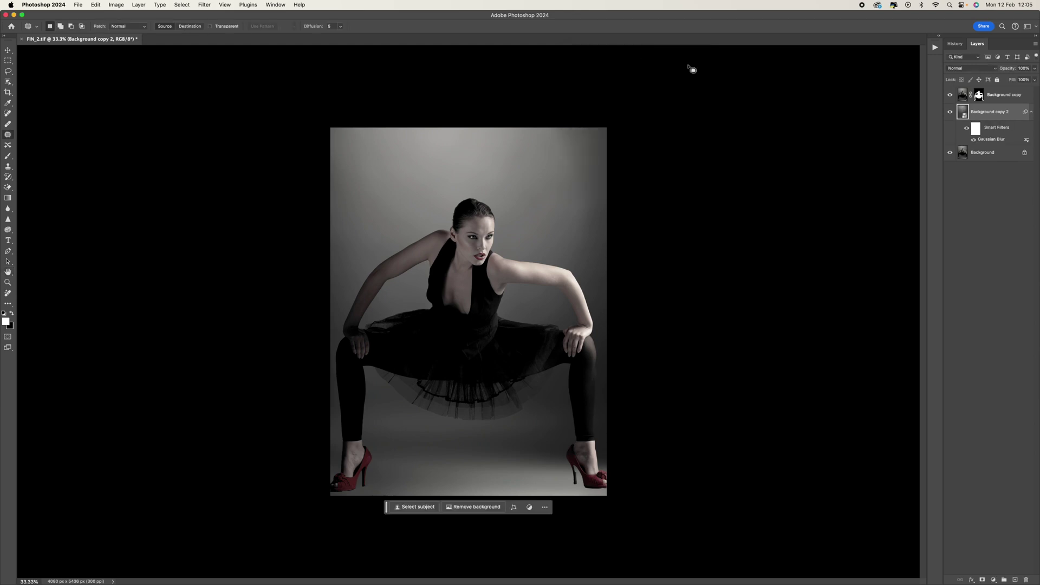
Target the Background copy layer mask and set up a smaller white brush at 100% opacity and 100% flow
{"action": "scroll", "coordinate": [667, 331], "scroll_direction": "up", "scroll_amount": 2}
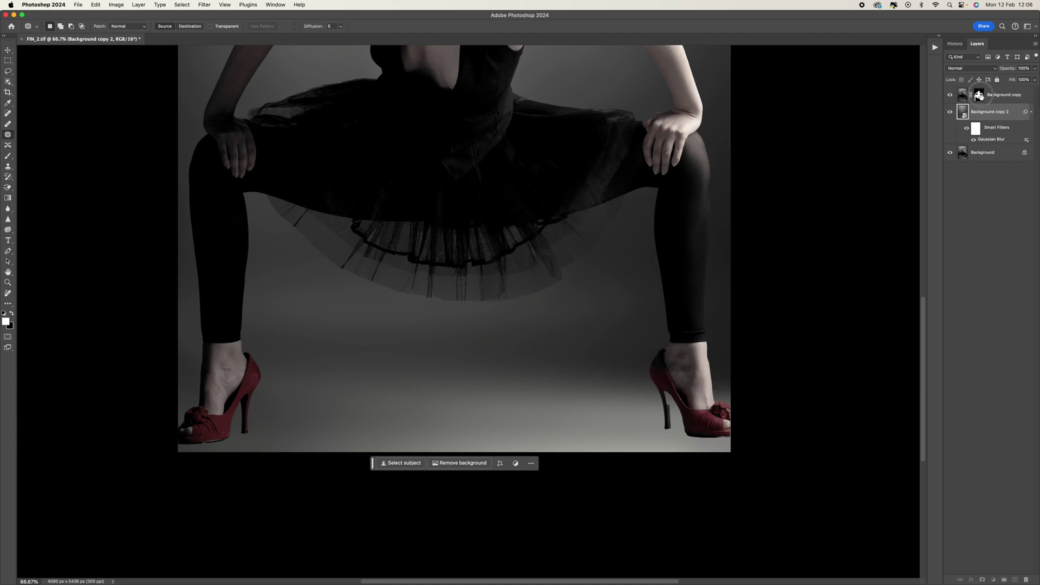
{"action": "left_click", "coordinate": [980, 95]}
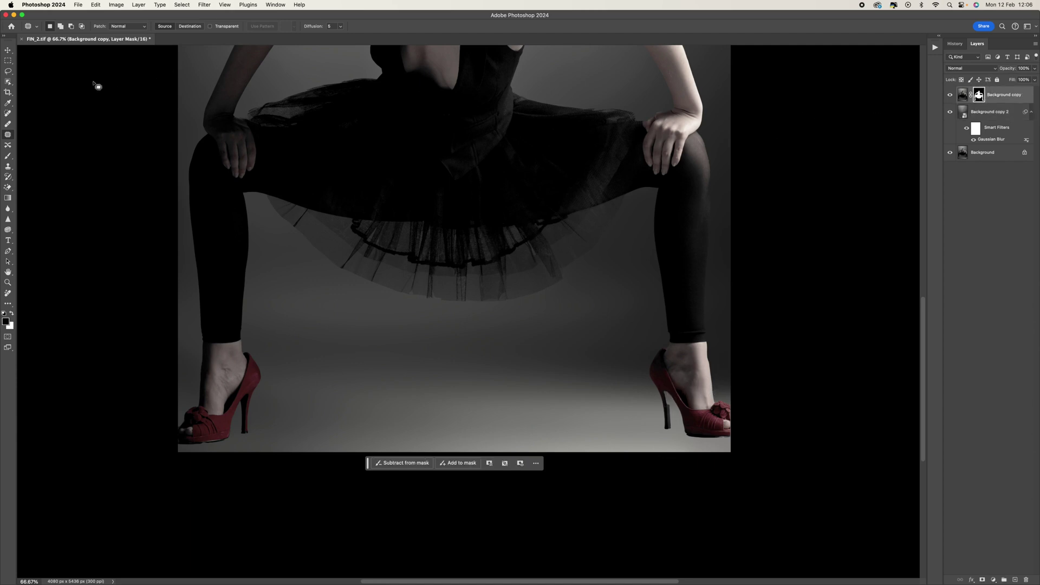
{"action": "left_click", "coordinate": [10, 157]}
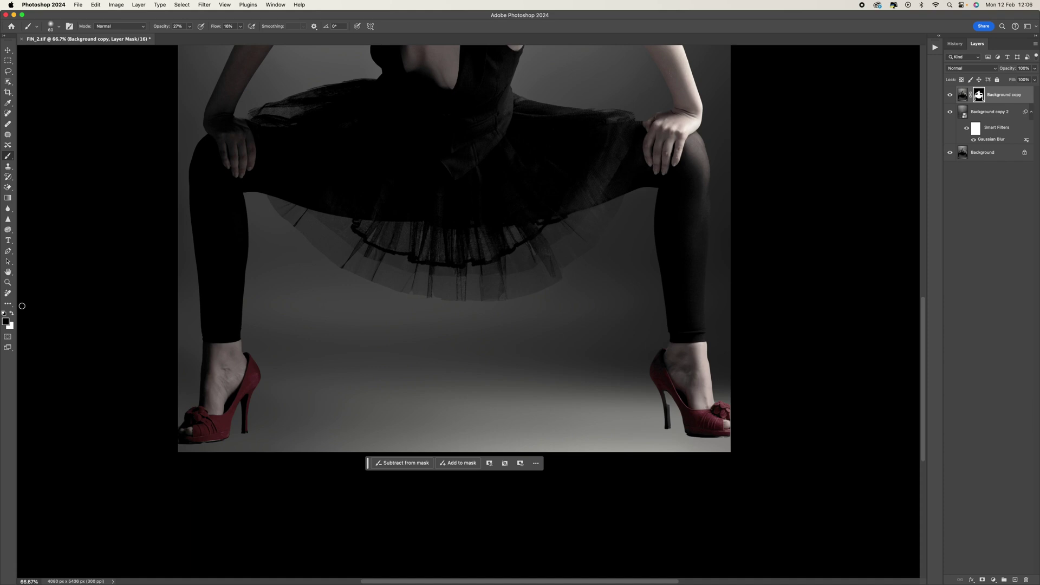
{"action": "key", "text": "x"}
{"action": "key", "text": "bracketleft"}
{"action": "key", "text": "bracketleft"}
{"action": "mouse_move", "coordinate": [189, 26]}
{"action": "left_mouse_down"}
{"action": "mouse_move", "coordinate": [235, 44]}
{"action": "mouse_move", "coordinate": [332, 54]}
{"action": "left_mouse_up"}
{"action": "key", "text": "super+plus"}
{"action": "key", "text": "super+plus"}
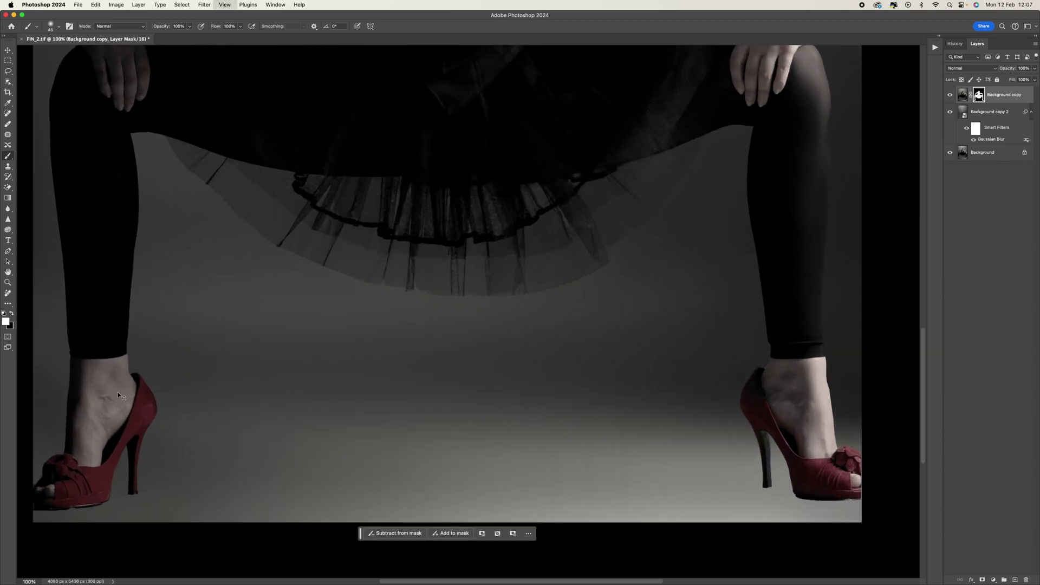
Reduce the brush size further for fine mask work around the red shoe at the image's left edge
{"action": "scroll", "coordinate": [122, 381], "scroll_direction": "left", "scroll_amount": 10}
{"action": "scroll", "coordinate": [124, 375], "scroll_direction": "down", "scroll_amount": 1}
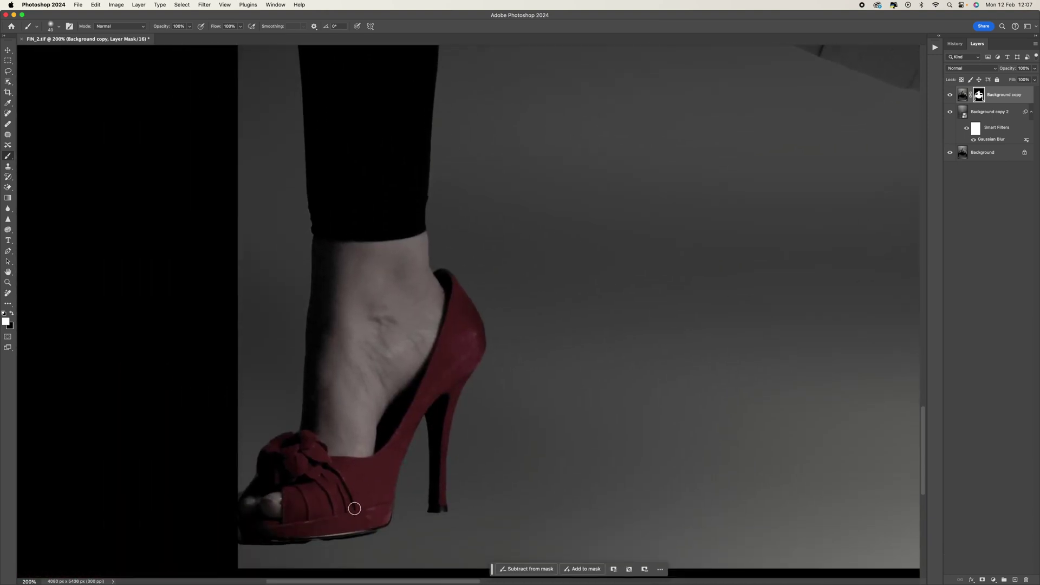
{"action": "key", "text": "bracketleft"}
{"action": "key", "text": "bracketleft"}
{"action": "key", "text": "bracketleft"}
{"action": "scroll", "coordinate": [562, 467], "scroll_direction": "down", "scroll_amount": 6}
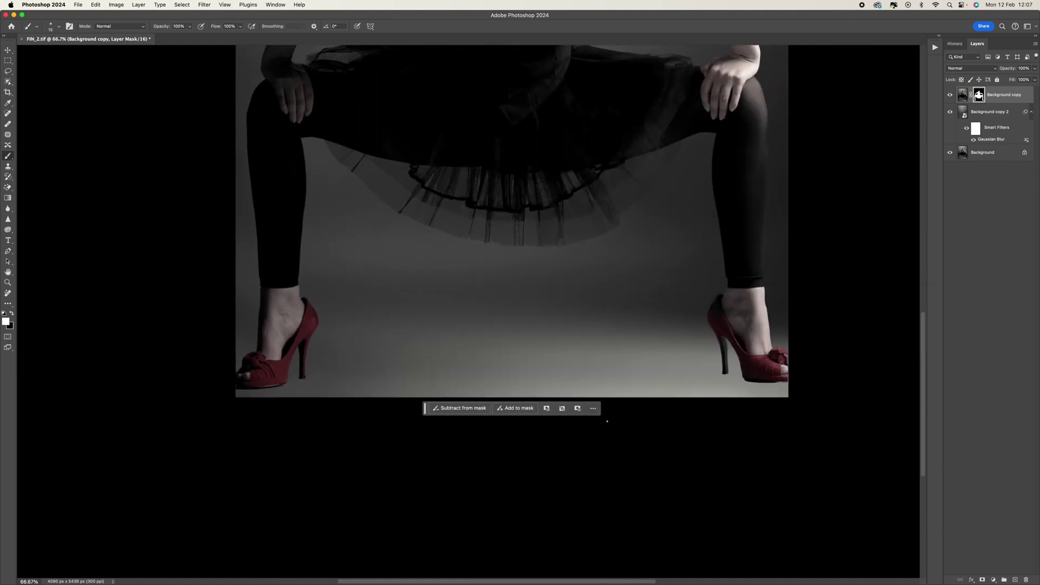
Examine the masked edges of the shoes, legs and tulle skirt against the blurred floor
{"action": "key", "text": "super+minus"}
{"action": "key", "text": "super+minus"}
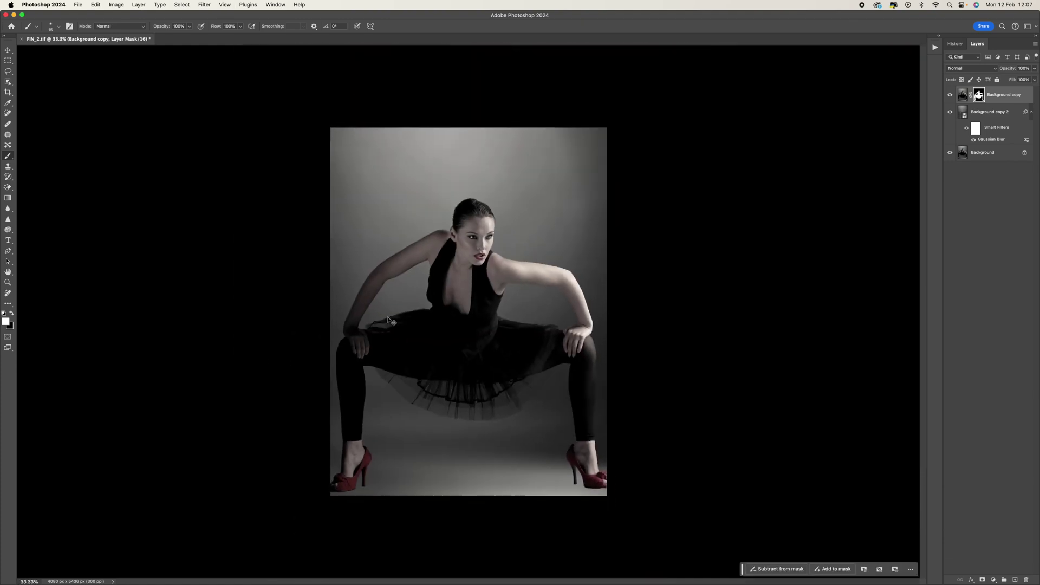
{"action": "key", "text": "super+plus"}
{"action": "scroll", "coordinate": [442, 314], "scroll_direction": "down", "scroll_amount": 5}
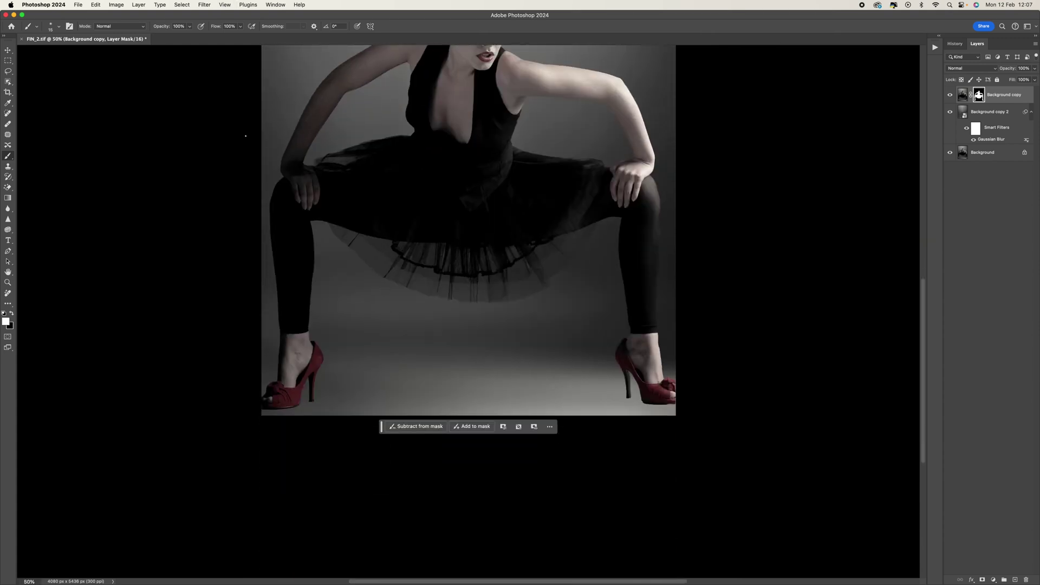
{"action": "key", "text": "super+plus"}
{"action": "key", "text": "super+minus"}
{"action": "key", "text": "super+minus"}
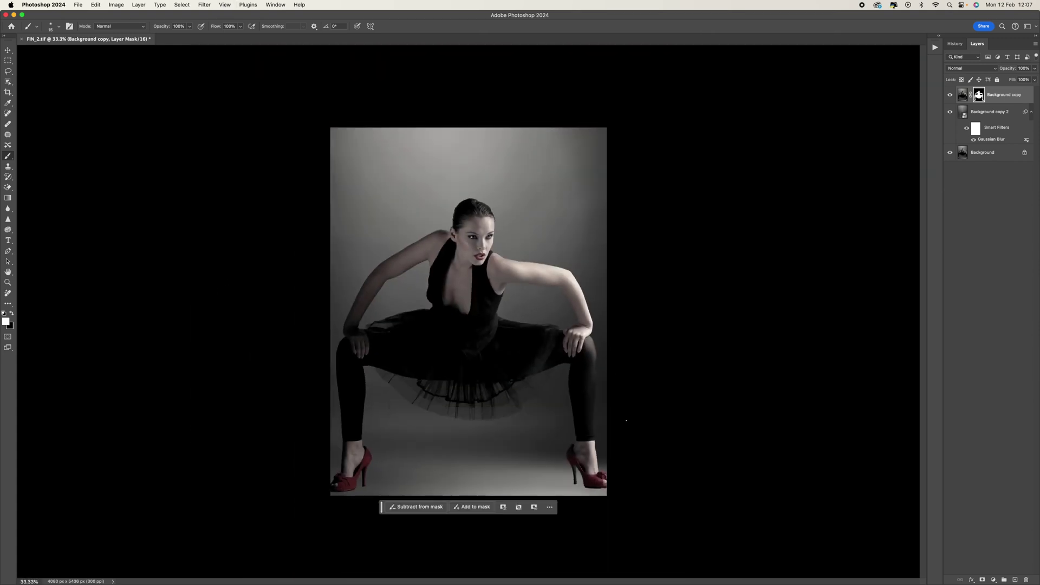
{"action": "key", "text": "super+plus"}
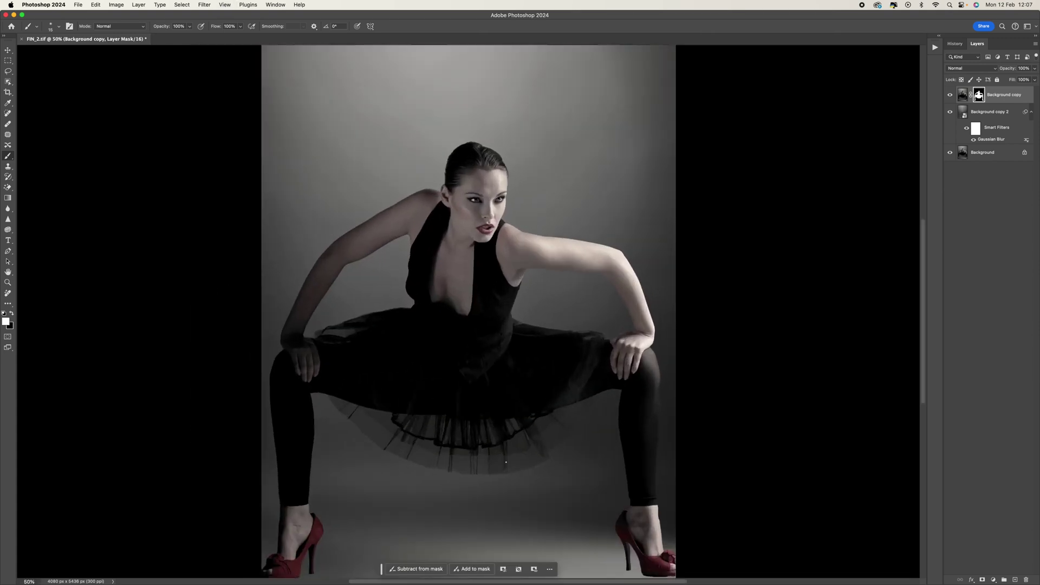
{"action": "scroll", "coordinate": [506, 461], "scroll_direction": "down", "scroll_amount": 5}
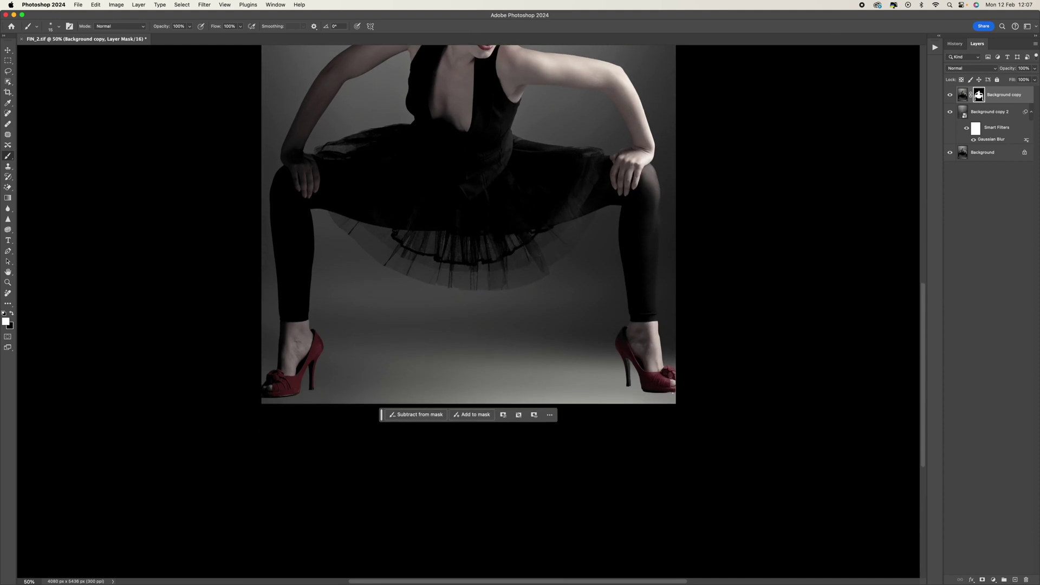
{"action": "scroll", "coordinate": [642, 397], "scroll_direction": "up", "scroll_amount": 3}
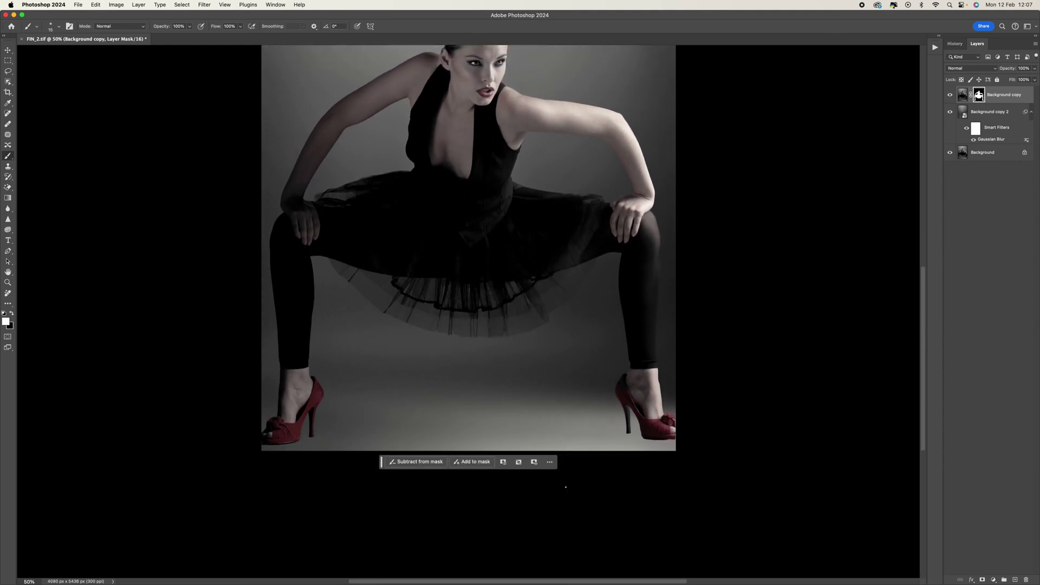
Examine the mask edges around the woman's hair, face and arms, and around the red shoe at the image's right edge
{"action": "scroll", "coordinate": [571, 432], "scroll_direction": "up", "scroll_amount": 6}
{"action": "key", "text": "super+plus"}
{"action": "key", "text": "super+plus"}
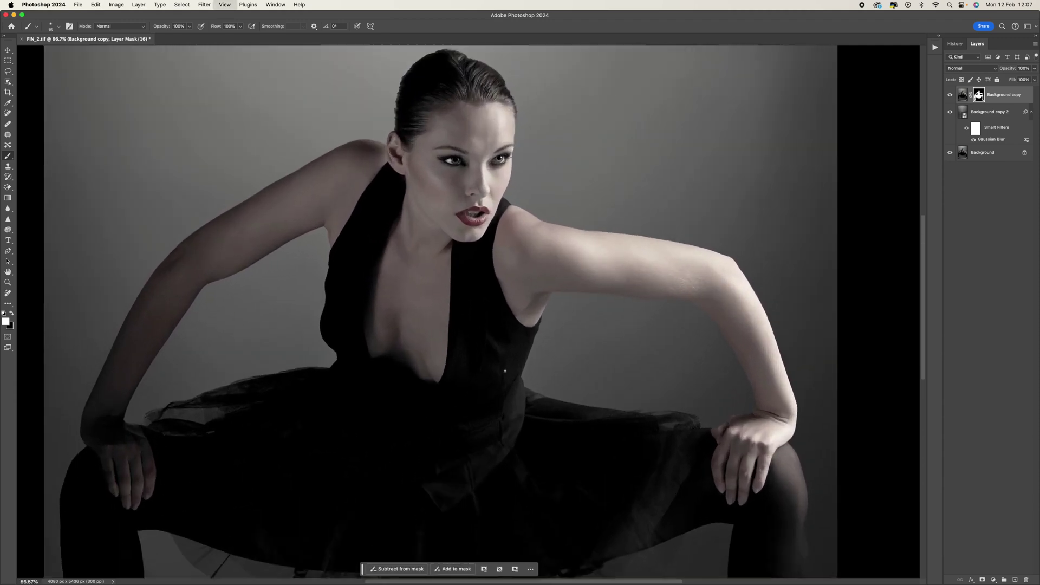
{"action": "scroll", "coordinate": [505, 371], "scroll_direction": "up", "scroll_amount": 3}
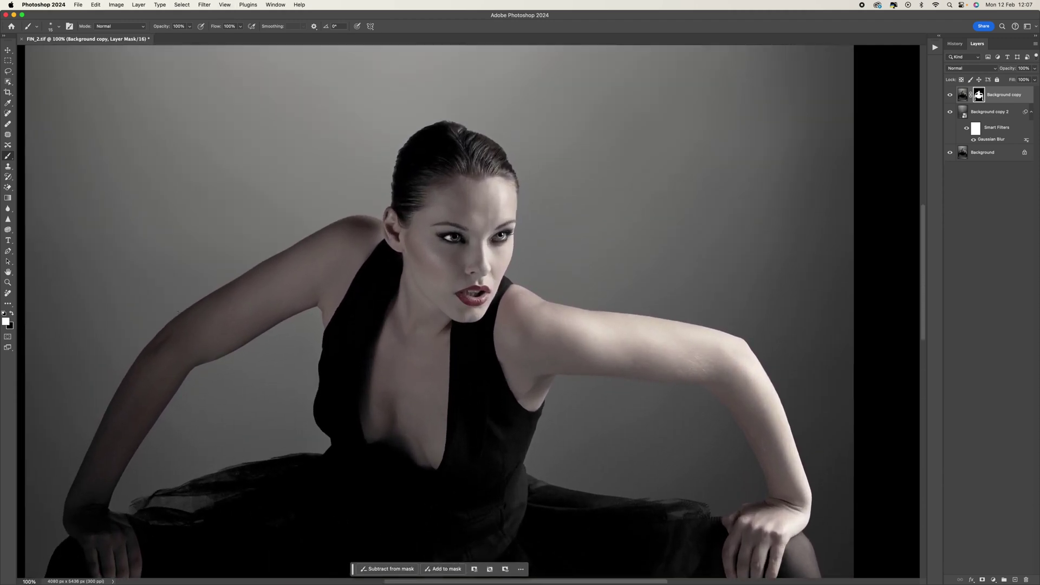
{"action": "key", "text": "super+minus"}
{"action": "key", "text": "super+plus"}
{"action": "key", "text": "super+plus"}
{"action": "scroll", "coordinate": [391, 370], "scroll_direction": "up", "scroll_amount": 6}
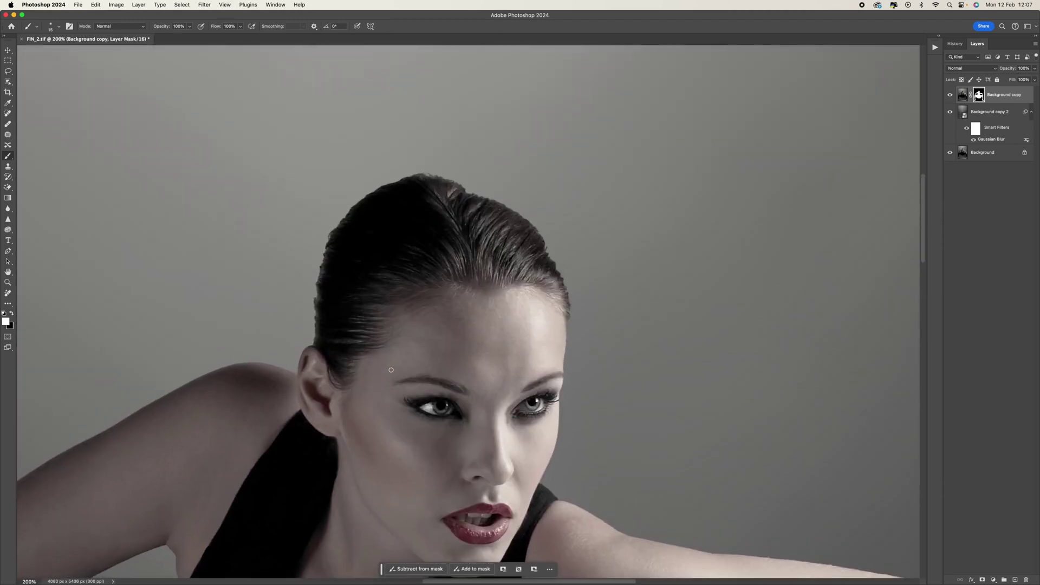
{"action": "key", "text": "super+minus"}
{"action": "key", "text": "super+minus"}
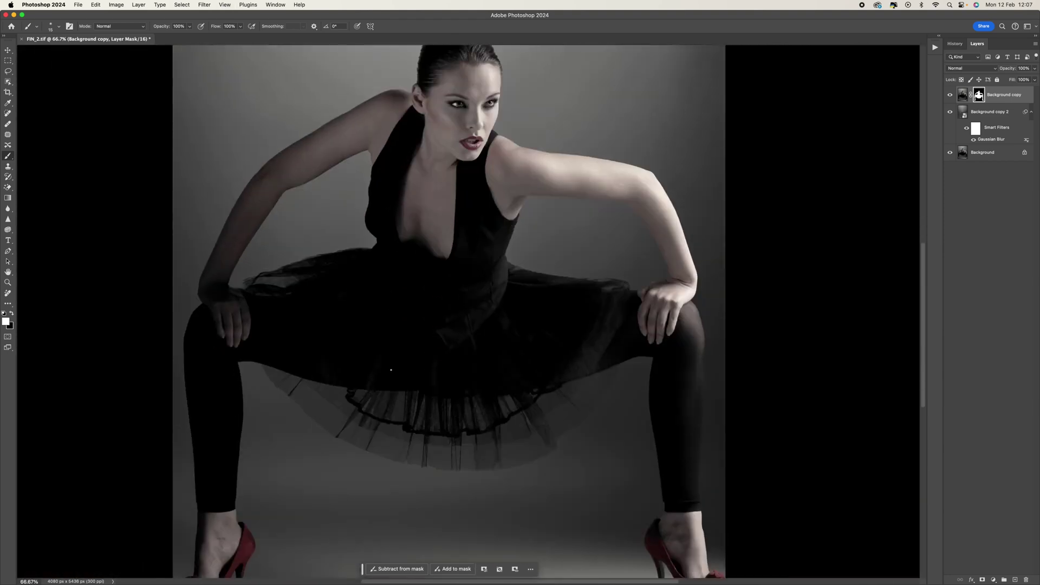
{"action": "scroll", "coordinate": [391, 370], "scroll_direction": "down", "scroll_amount": 3}
{"action": "key", "text": "super+minus"}
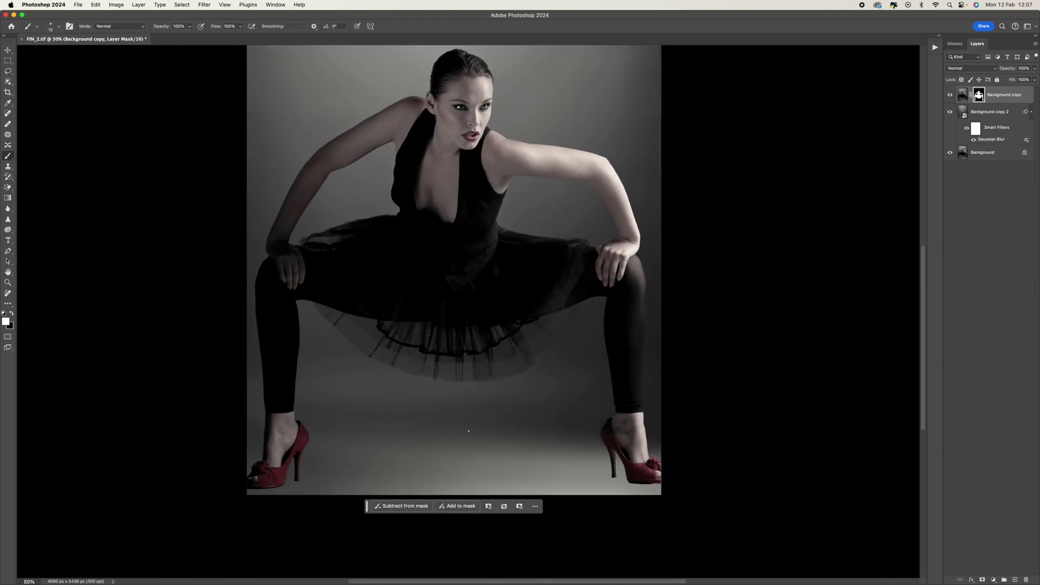
{"action": "scroll", "coordinate": [469, 431], "scroll_direction": "down", "scroll_amount": 5}
{"action": "key", "text": "super+plus"}
{"action": "scroll", "coordinate": [642, 318], "scroll_direction": "right", "scroll_amount": 3}
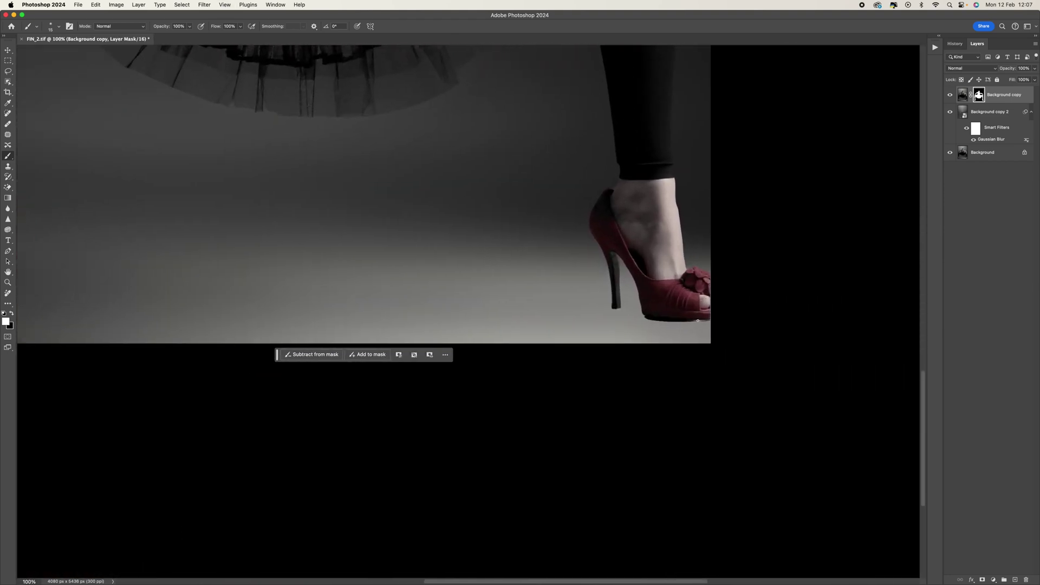
Paint white on the mask along the soles and edges of the red shoes to restore their missing details
{"action": "key", "text": "super+plus"}
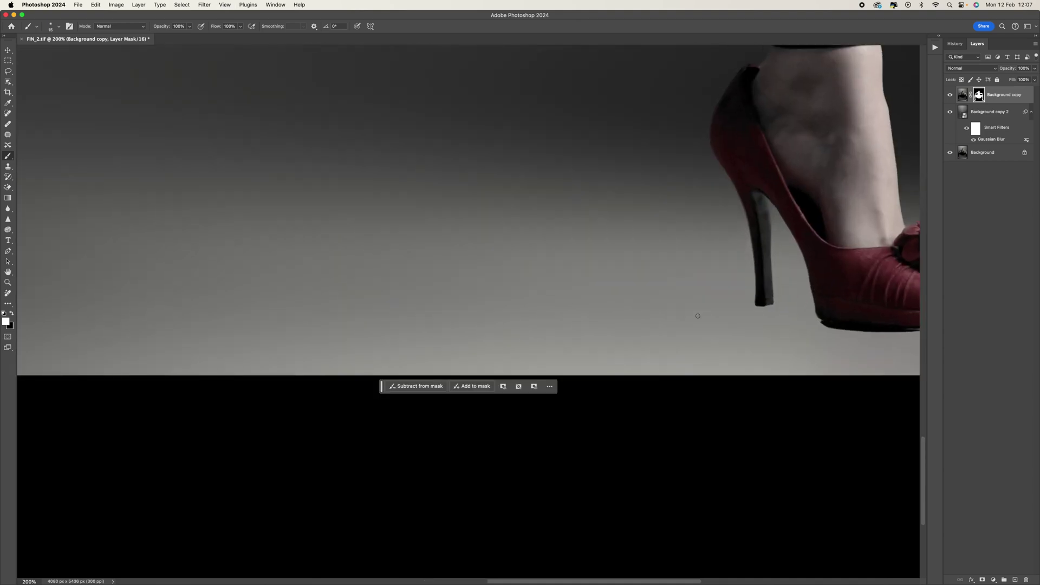
{"action": "scroll", "coordinate": [692, 315], "scroll_direction": "left", "scroll_amount": 3}
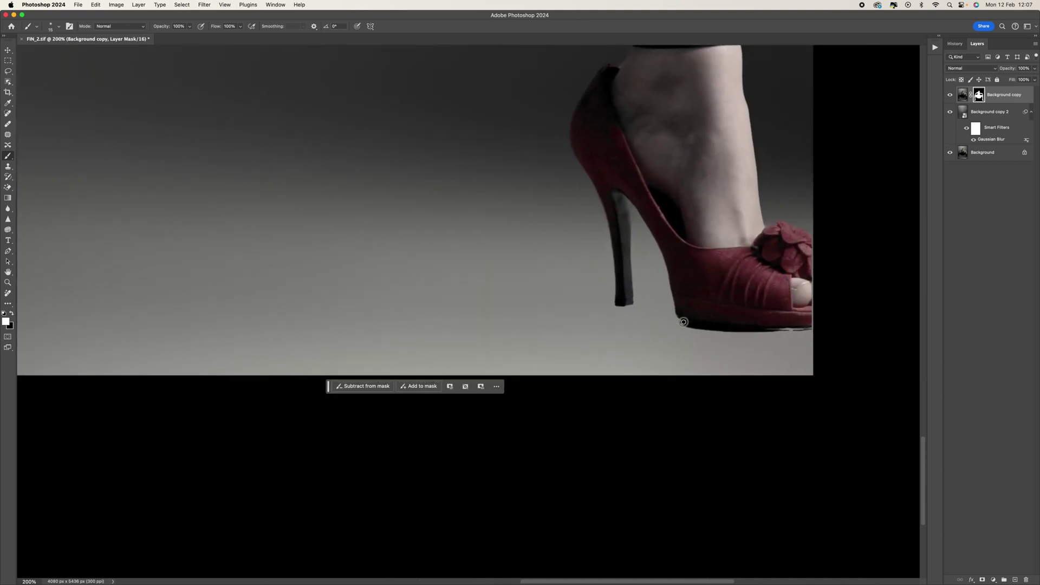
{"action": "mouse_move", "coordinate": [681, 316]}
{"action": "left_mouse_down"}
{"action": "mouse_move", "coordinate": [823, 328]}
{"action": "mouse_move", "coordinate": [784, 326]}
{"action": "mouse_move", "coordinate": [816, 324]}
{"action": "mouse_move", "coordinate": [811, 235]}
{"action": "mouse_move", "coordinate": [816, 326]}
{"action": "mouse_move", "coordinate": [792, 317]}
{"action": "mouse_move", "coordinate": [811, 259]}
{"action": "left_mouse_up"}
{"action": "scroll", "coordinate": [193, 318], "scroll_direction": "left", "scroll_amount": 15}
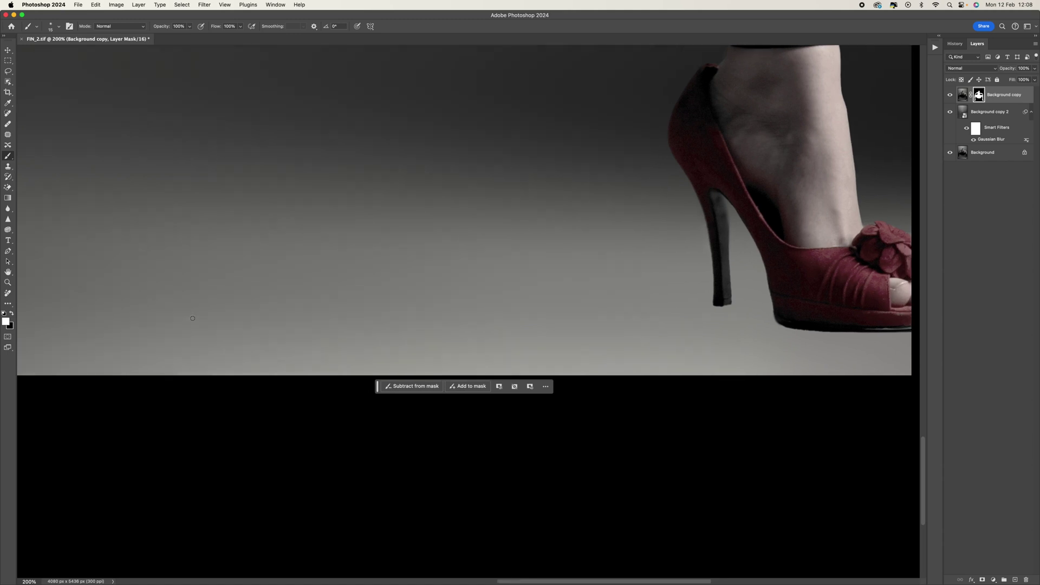
{"action": "mouse_move", "coordinate": [247, 306]}
{"action": "left_mouse_down"}
{"action": "mouse_move", "coordinate": [225, 333]}
{"action": "mouse_move", "coordinate": [256, 336]}
{"action": "mouse_move", "coordinate": [240, 342]}
{"action": "mouse_move", "coordinate": [389, 332]}
{"action": "mouse_move", "coordinate": [379, 337]}
{"action": "mouse_move", "coordinate": [394, 285]}
{"action": "left_mouse_up"}
Set up a larger brush with about 56% opacity and 42% flow for restoring the floor shadow
{"action": "key", "text": "super+minus"}
{"action": "key", "text": "super+minus"}
{"action": "key", "text": "super+minus"}
{"action": "key", "text": "super+minus"}
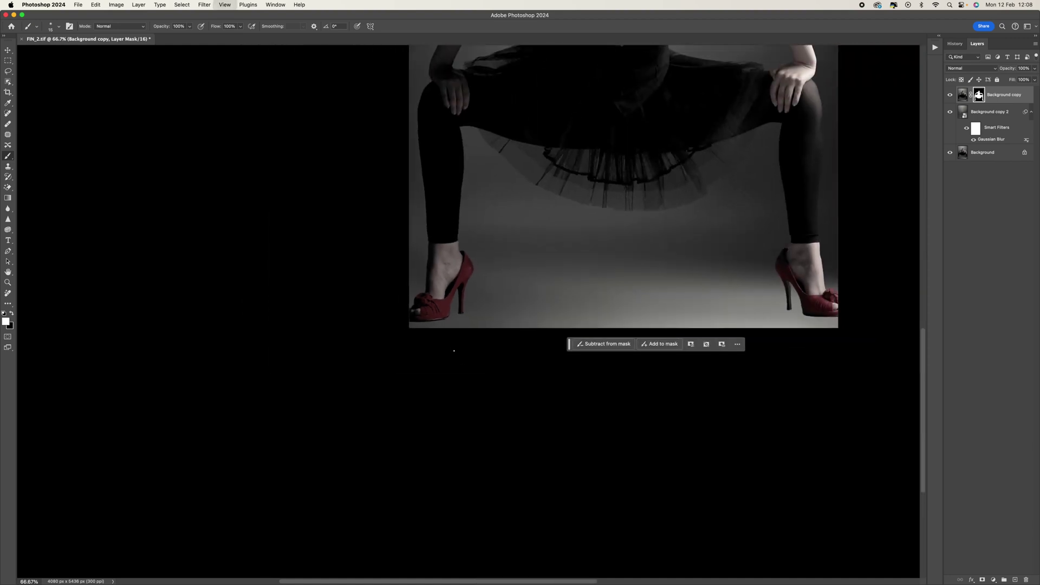
{"action": "key", "text": "super+plus"}
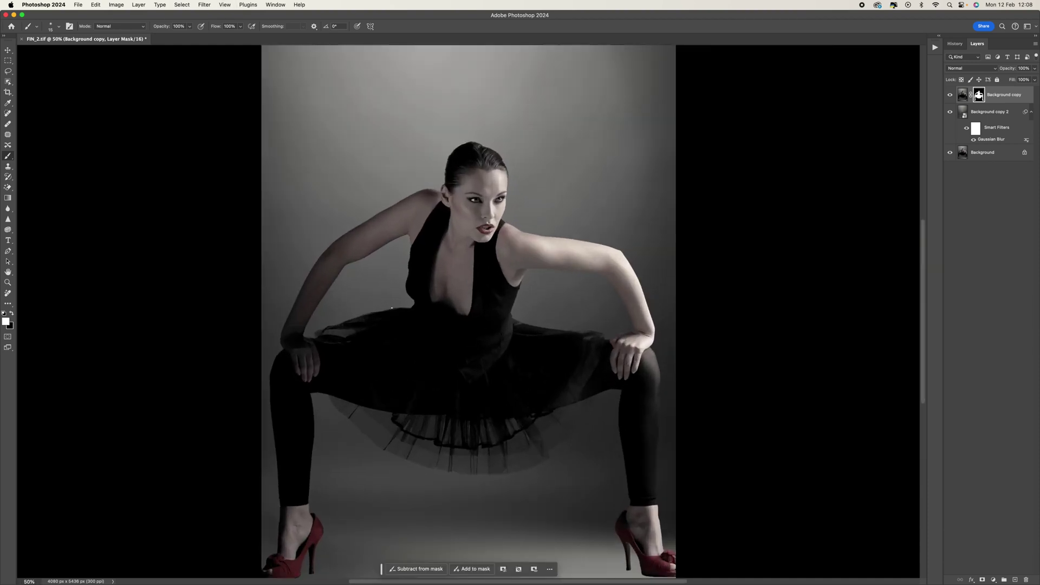
{"action": "scroll", "coordinate": [393, 315], "scroll_direction": "down", "scroll_amount": 3}
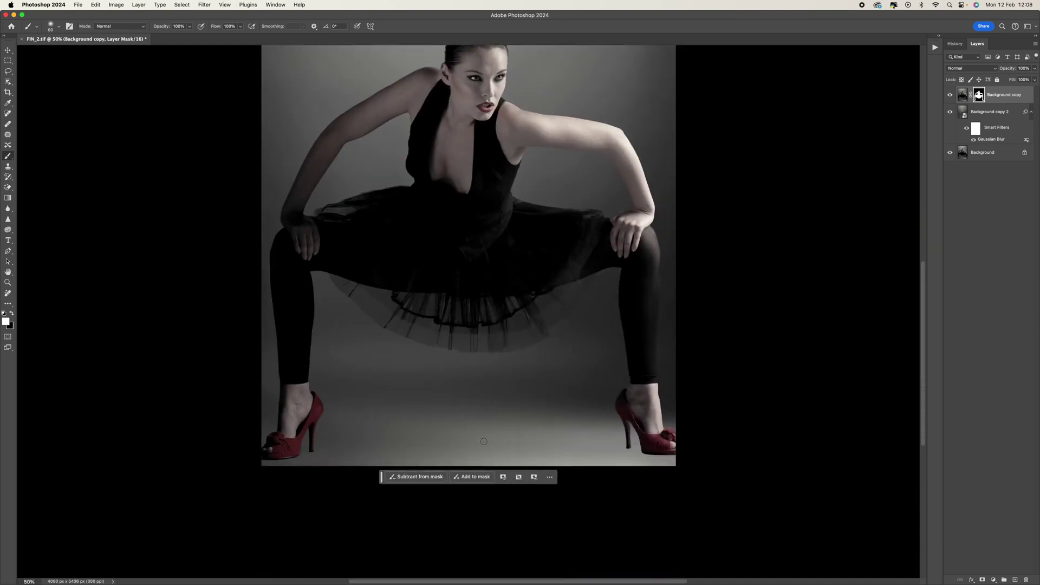
{"action": "key", "text": "bracketright"}
{"action": "key", "text": "bracketright"}
{"action": "key", "text": "bracketright"}
{"action": "key", "text": "bracketright"}
{"action": "key", "text": "bracketright"}
{"action": "left_click_drag", "start_coordinate": [190, 27], "coordinate": [172, 42]}
{"action": "left_click_drag", "start_coordinate": [240, 26], "coordinate": [219, 50]}
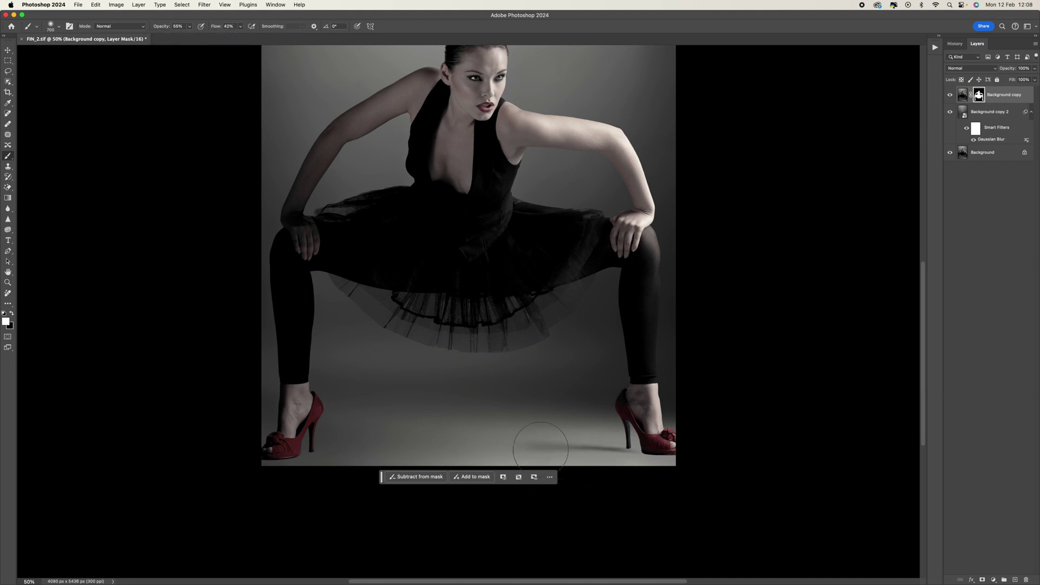
Paint the original floor shadow back between the two red shoes, adjusting the brush size for each area
{"action": "key", "text": "bracketleft"}
{"action": "key", "text": "bracketleft"}
{"action": "key", "text": "bracketleft"}
{"action": "key", "text": "bracketleft"}
{"action": "key", "text": "bracketleft"}
{"action": "key", "text": "bracketleft"}
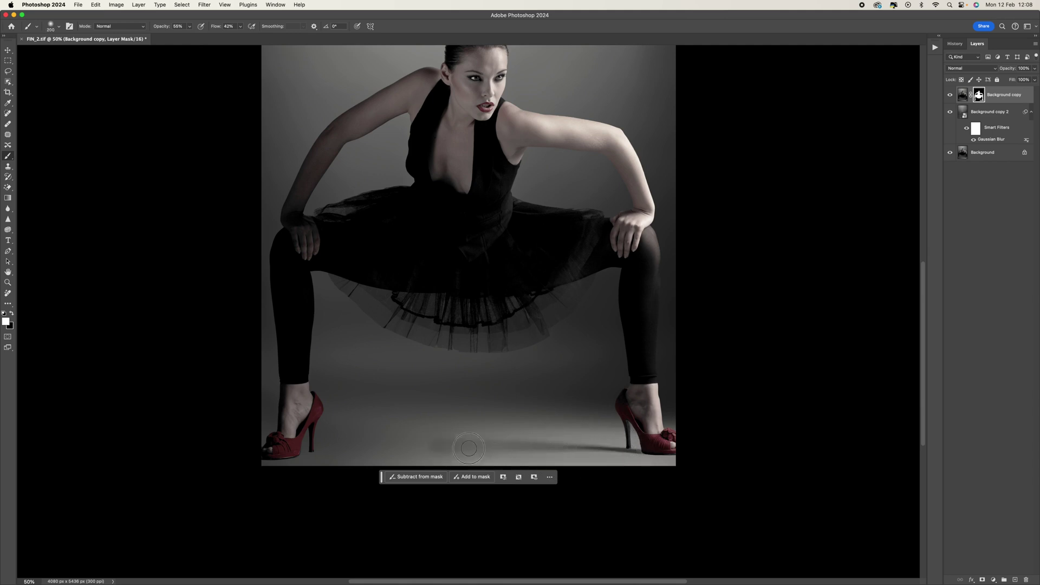
{"action": "mouse_move", "coordinate": [469, 448]}
{"action": "left_mouse_down"}
{"action": "mouse_move", "coordinate": [313, 444]}
{"action": "mouse_move", "coordinate": [334, 451]}
{"action": "left_mouse_up"}
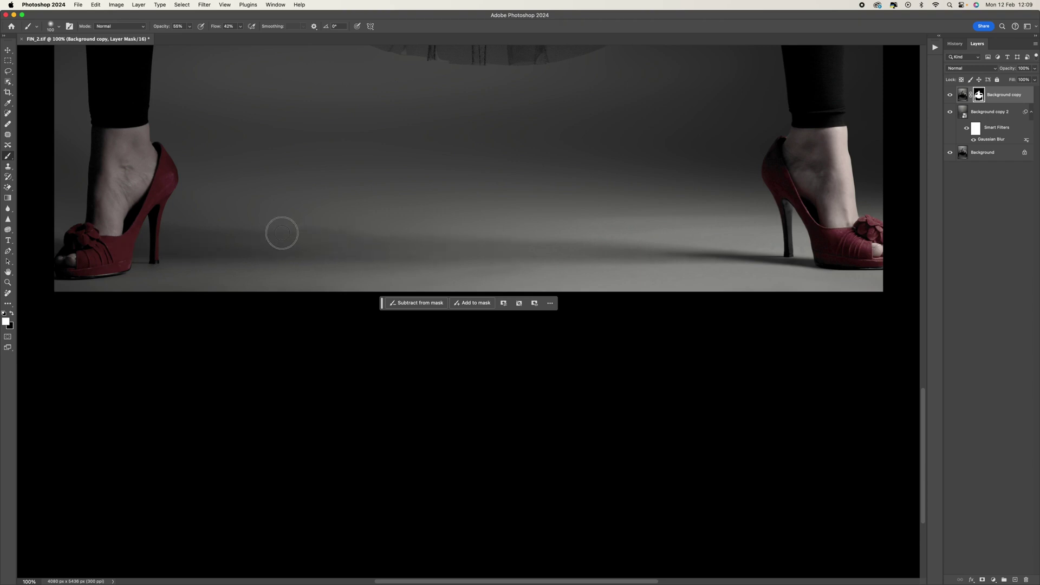
{"action": "key", "text": "bracketright"}
{"action": "key", "text": "bracketright"}
{"action": "key", "text": "bracketright"}
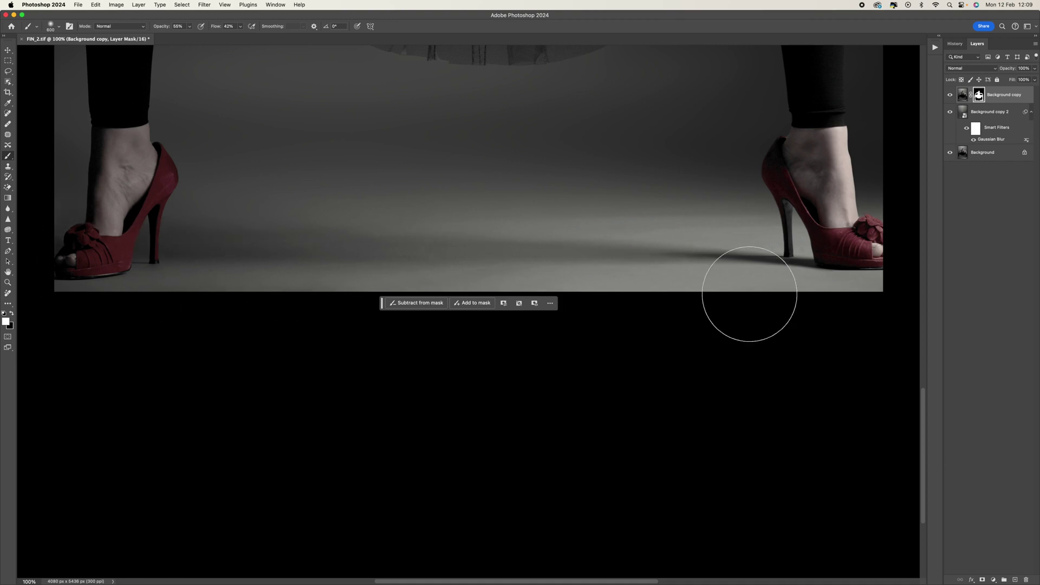
{"action": "key", "text": "bracketleft"}
Examine the tulle skirt's hem, the legs and the restored floor shadow
{"action": "key", "text": "super+plus"}
{"action": "scroll", "coordinate": [601, 235], "scroll_direction": "up", "scroll_amount": 4}
{"action": "scroll", "coordinate": [602, 235], "scroll_direction": "up", "scroll_amount": 3}
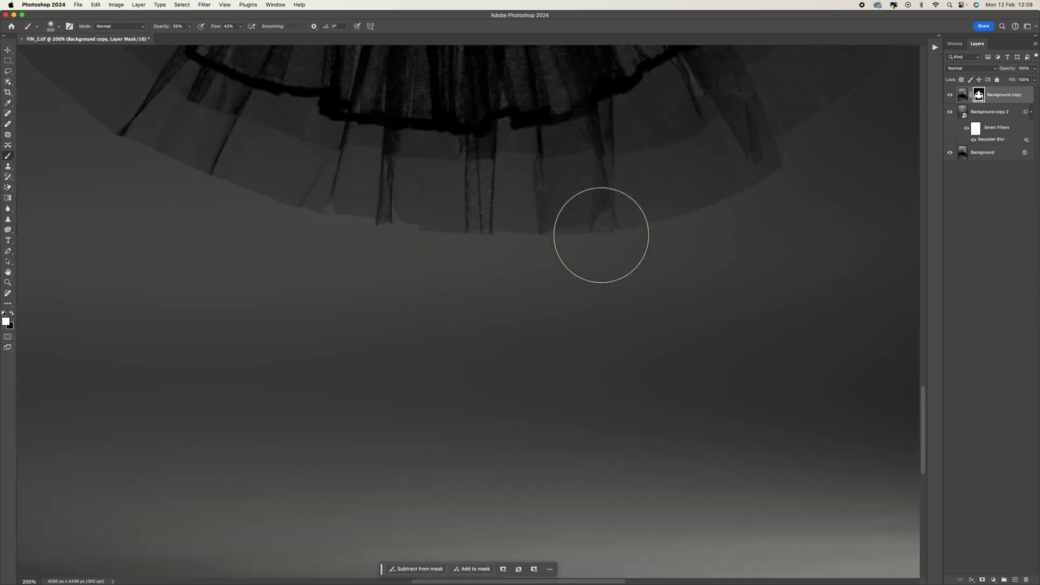
{"action": "key", "text": "super+minus"}
{"action": "key", "text": "super+minus"}
{"action": "scroll", "coordinate": [601, 236], "scroll_direction": "down", "scroll_amount": 5}
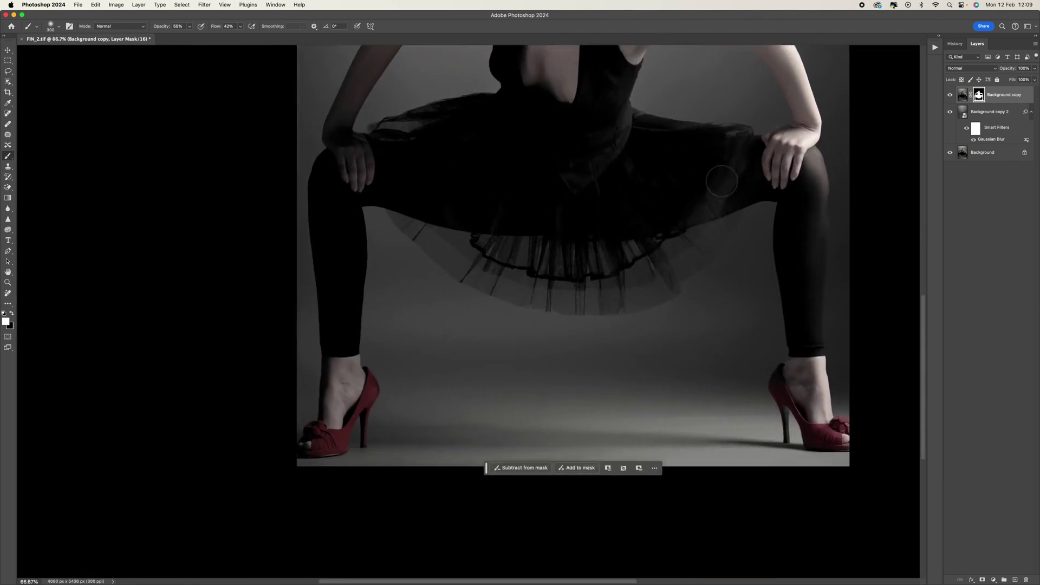
Examine the blurred backdrop behind the woman's head and arms for smooth tones and clean mask edges
{"action": "scroll", "coordinate": [601, 236], "scroll_direction": "up", "scroll_amount": 6}
{"action": "scroll", "coordinate": [699, 197], "scroll_direction": "right", "scroll_amount": 1}
{"action": "key", "text": "super+equal"}
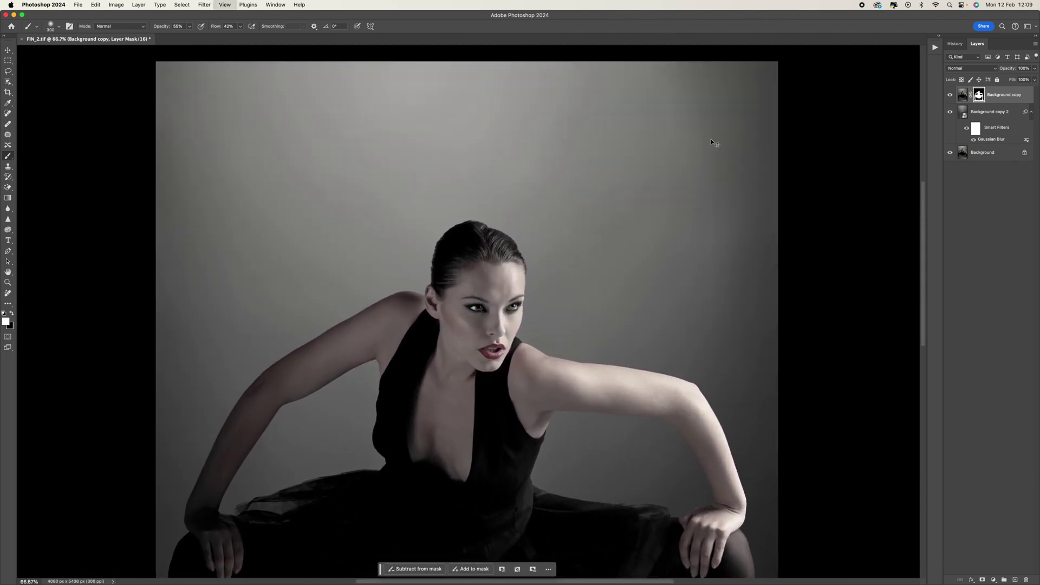
{"action": "scroll", "coordinate": [709, 179], "scroll_direction": "right", "scroll_amount": 4}
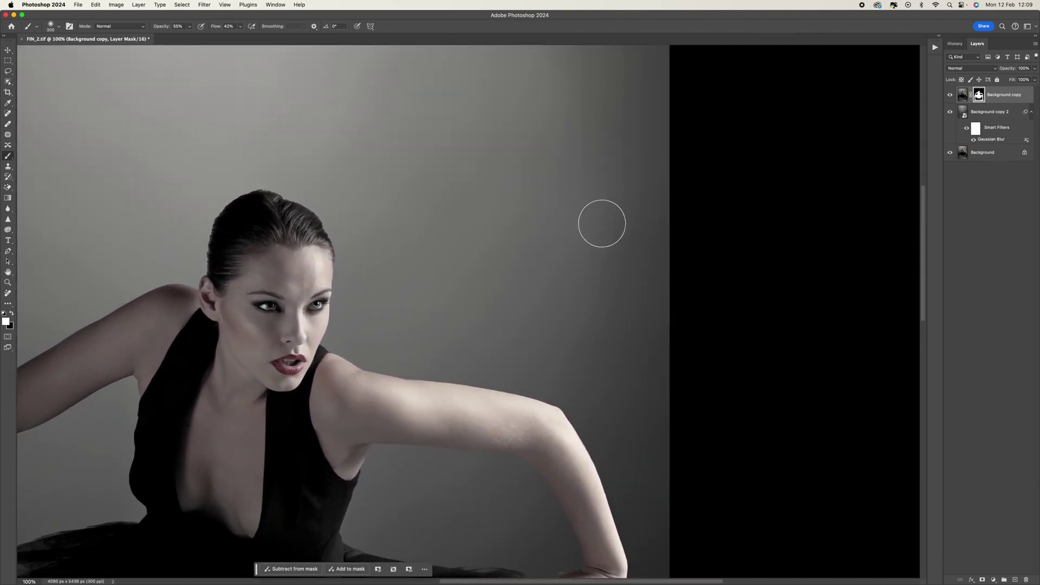
{"action": "scroll", "coordinate": [602, 222], "scroll_direction": "down", "scroll_amount": 6}
{"action": "scroll", "coordinate": [602, 223], "scroll_direction": "up", "scroll_amount": 3}
{"action": "scroll", "coordinate": [601, 223], "scroll_direction": "up", "scroll_amount": 5}
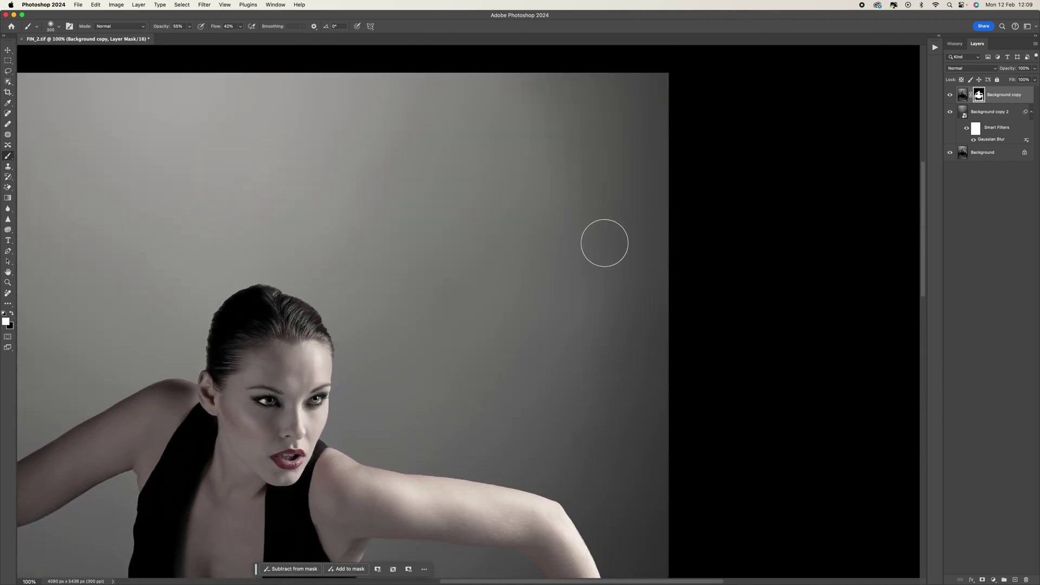
{"action": "scroll", "coordinate": [559, 263], "scroll_direction": "left", "scroll_amount": 6}
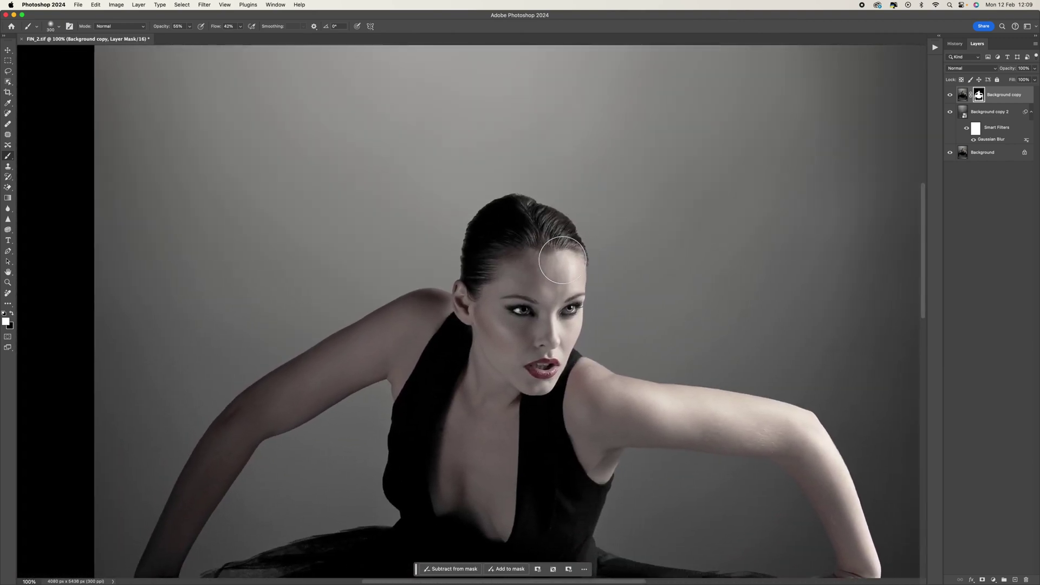
{"action": "scroll", "coordinate": [562, 260], "scroll_direction": "right", "scroll_amount": 1}
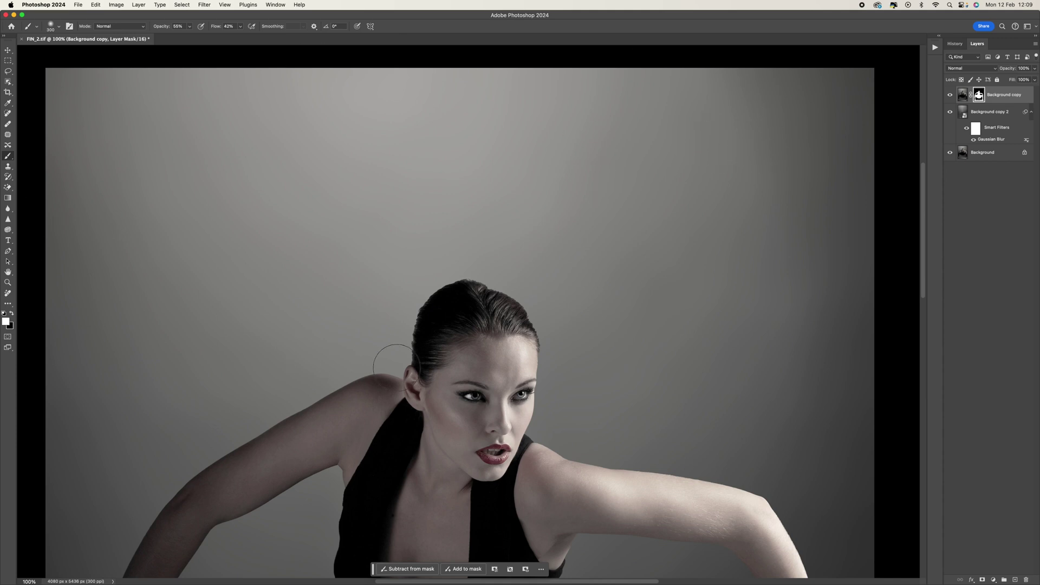
Reduce the brush size and examine the blend between the skirt hem, the shoes and the shadowed floor
{"action": "scroll", "coordinate": [396, 367], "scroll_direction": "down", "scroll_amount": 20}
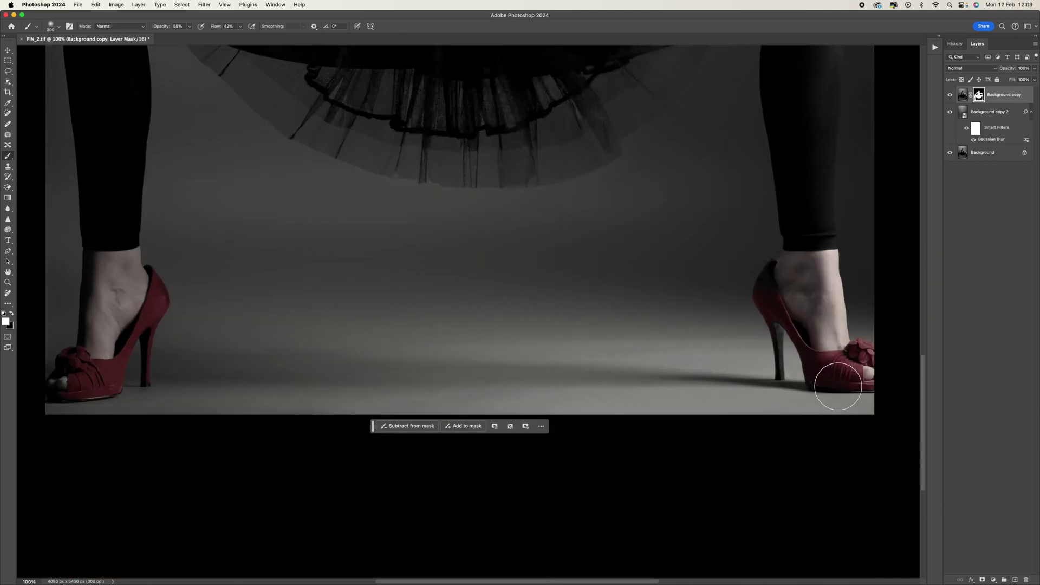
{"action": "key", "text": "bracketleft"}
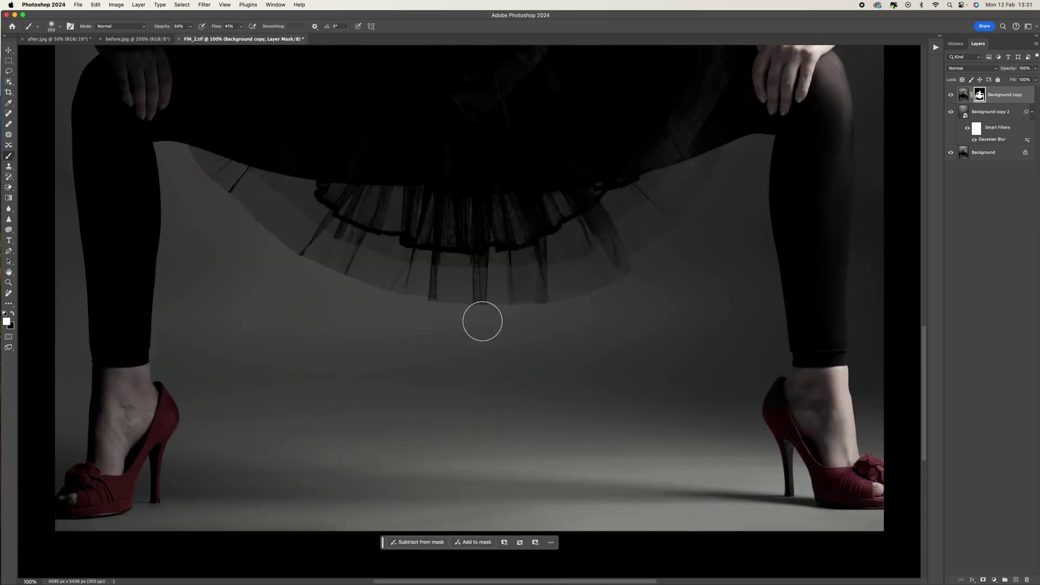
{"action": "key", "text": "super+minus"}
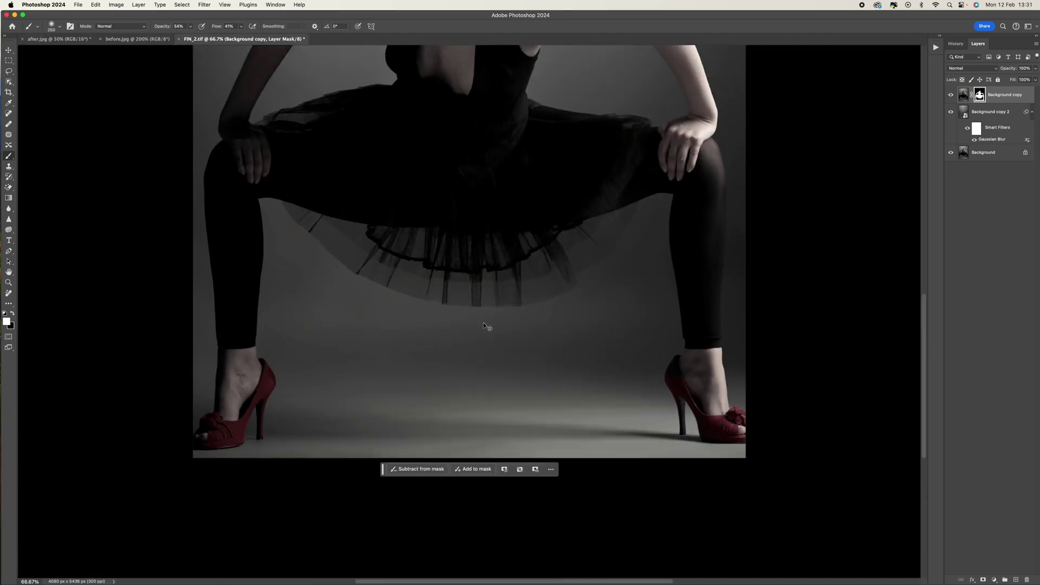
{"action": "key", "text": "super+plus"}
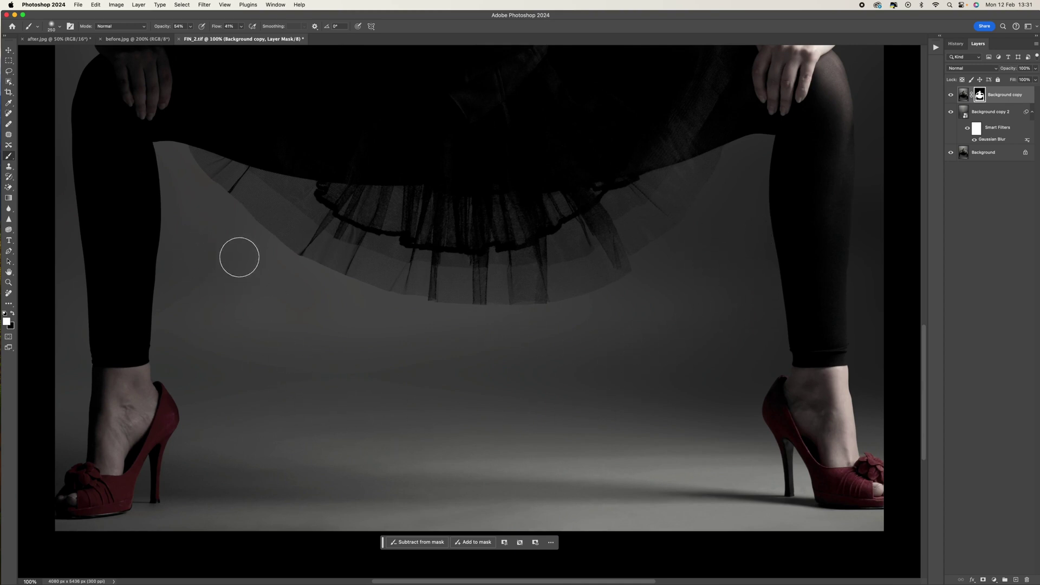
{"action": "scroll", "coordinate": [697, 267], "scroll_direction": "up", "scroll_amount": 5}
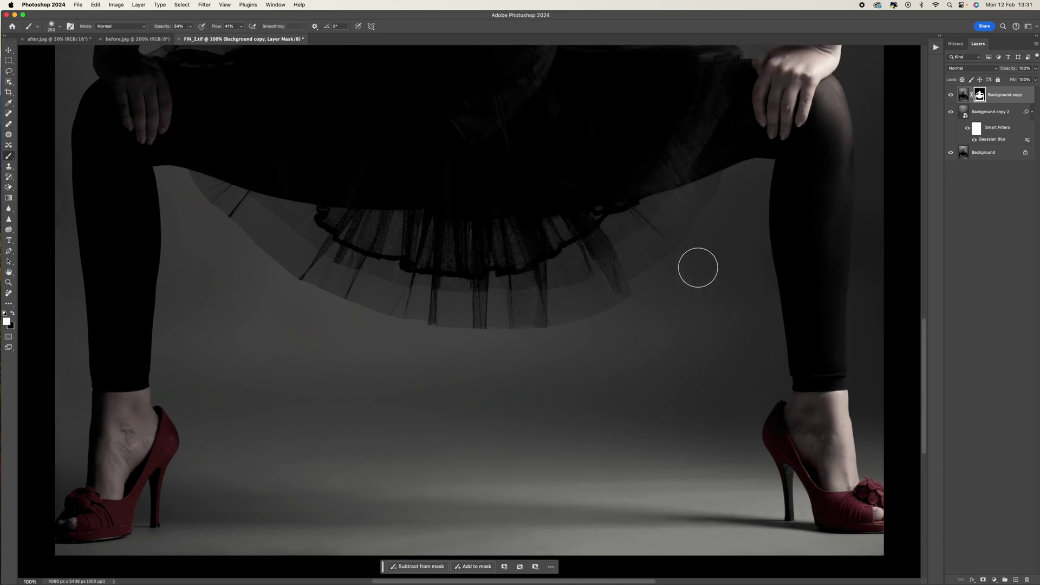
{"action": "scroll", "coordinate": [698, 268], "scroll_direction": "down", "scroll_amount": 5}
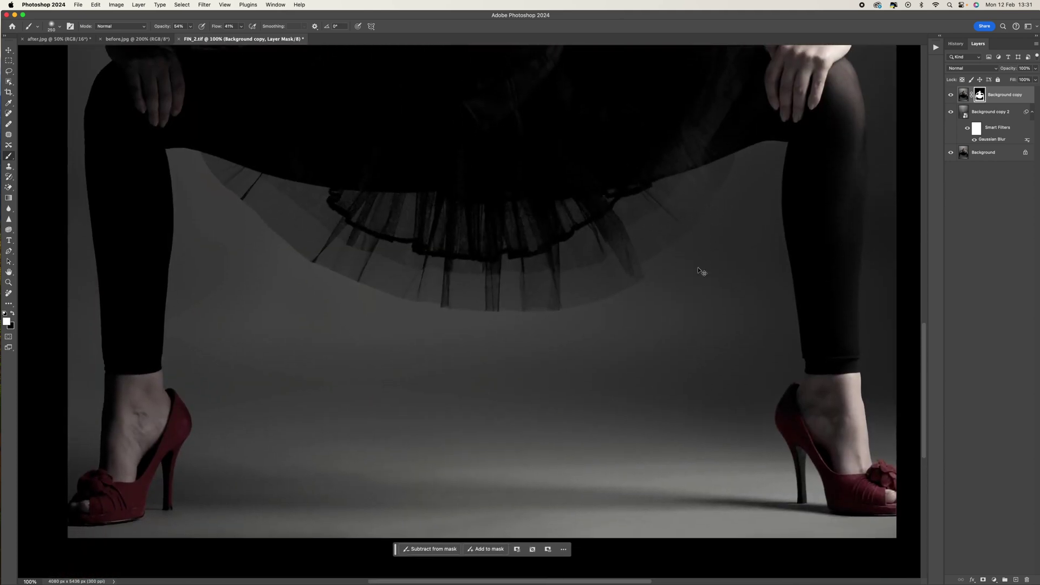
Convert the document's bit depth to 16 Bits/Channel while keeping RGB Color mode
{"action": "key", "text": "super+minus"}
{"action": "key", "text": "super+minus"}
{"action": "key", "text": "super+minus"}
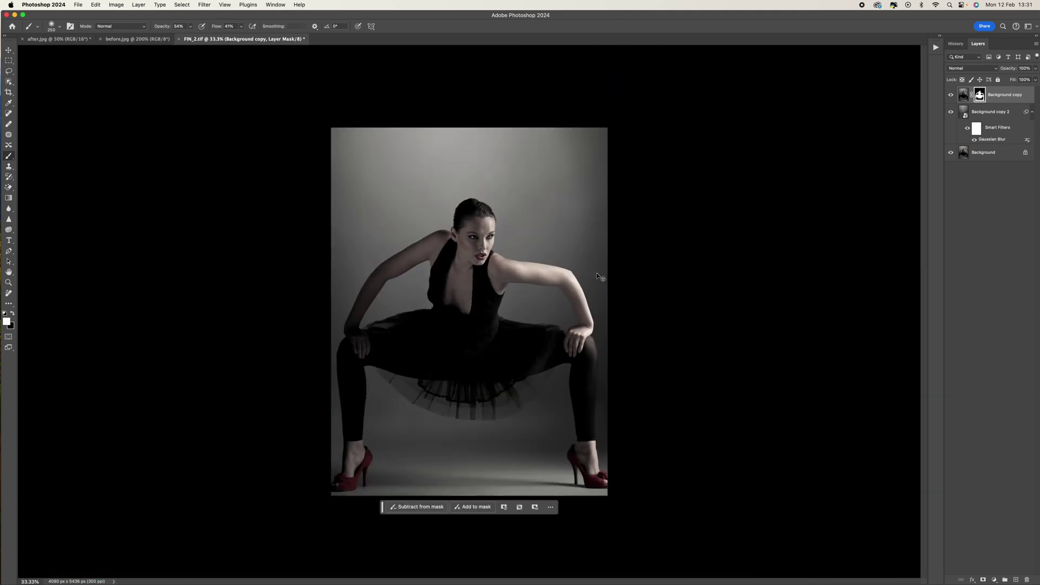
{"action": "left_click", "coordinate": [117, 5]}
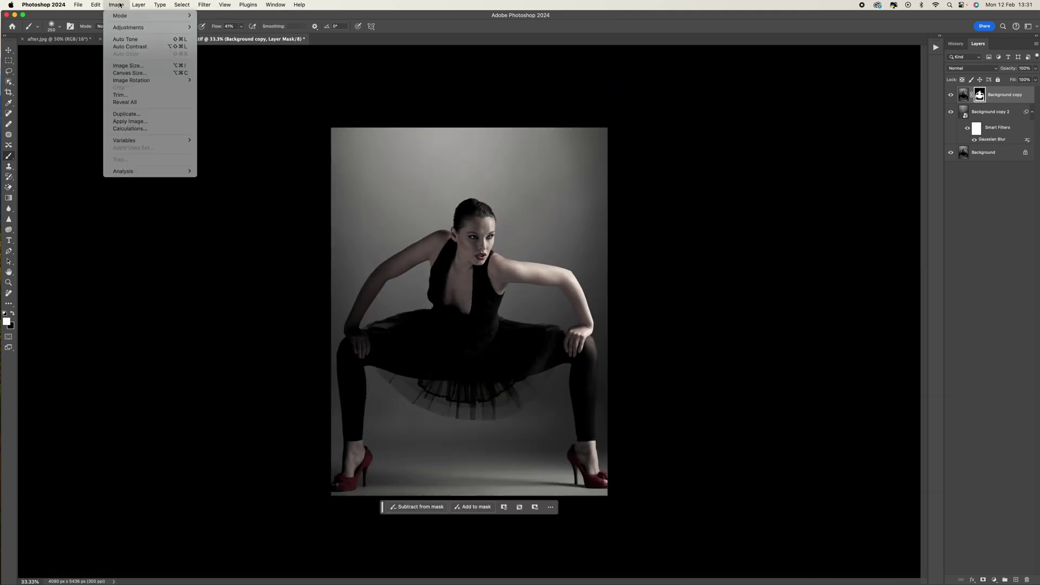
{"action": "mouse_move", "coordinate": [157, 15]}
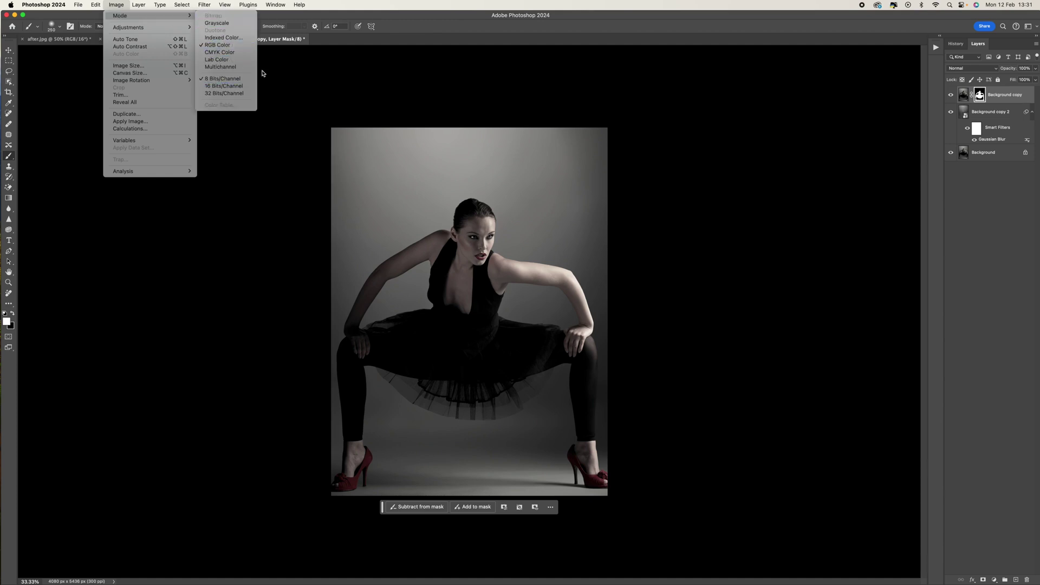
{"action": "left_click", "coordinate": [247, 88]}
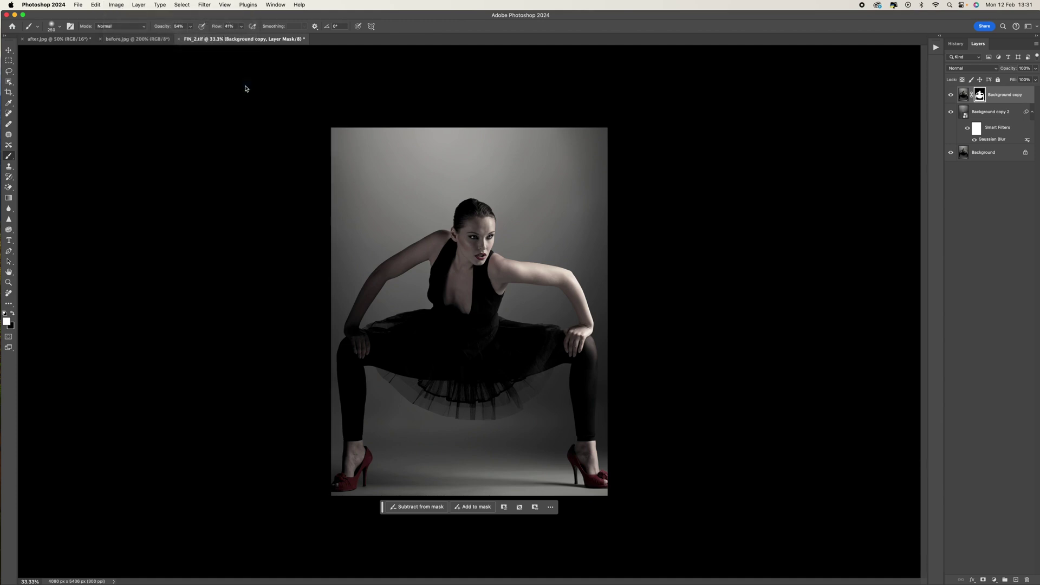
{"action": "left_click", "coordinate": [509, 212]}
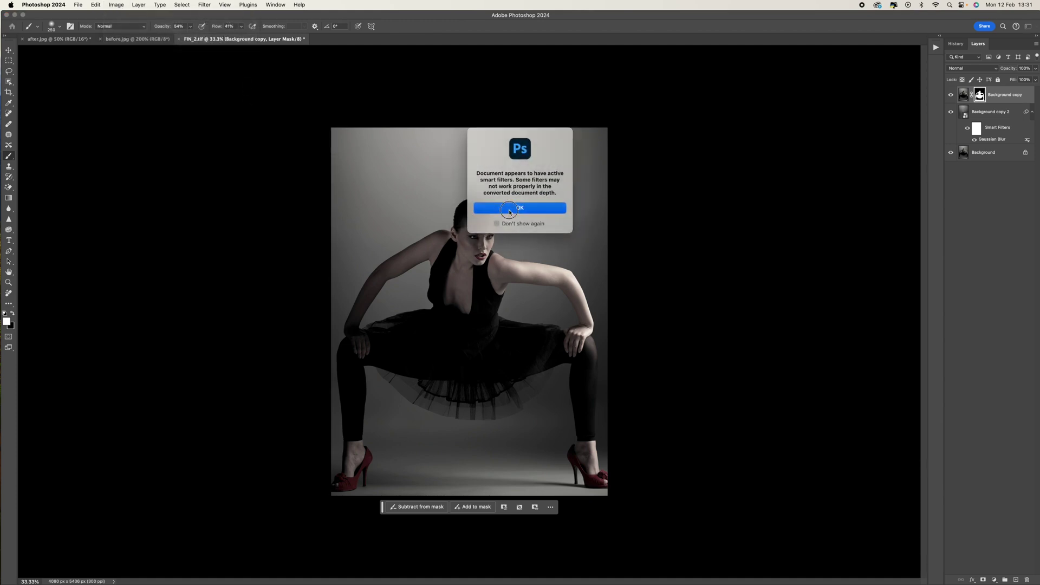